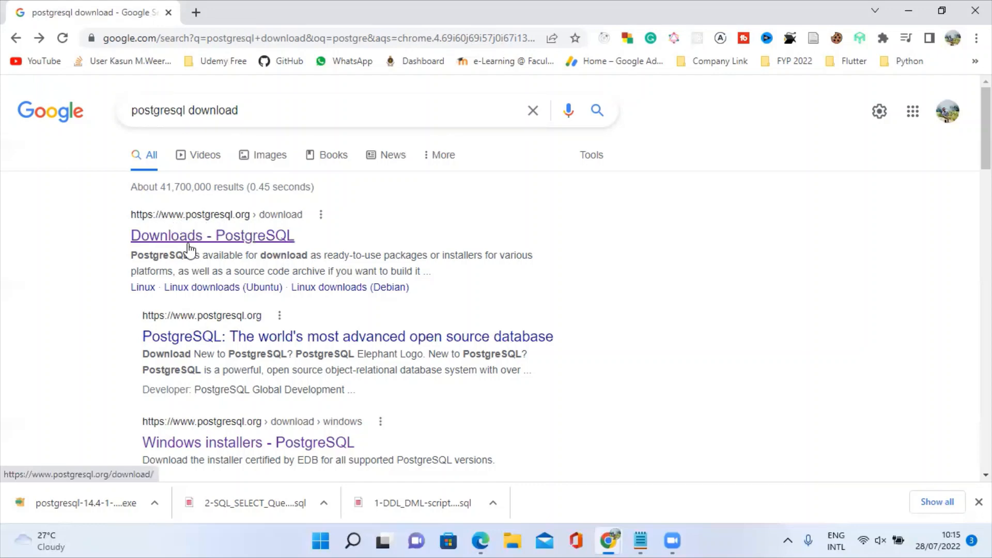
Open the official PostgreSQL Downloads page from the search results.
{"action": "left_click", "coordinate": [164, 236]}
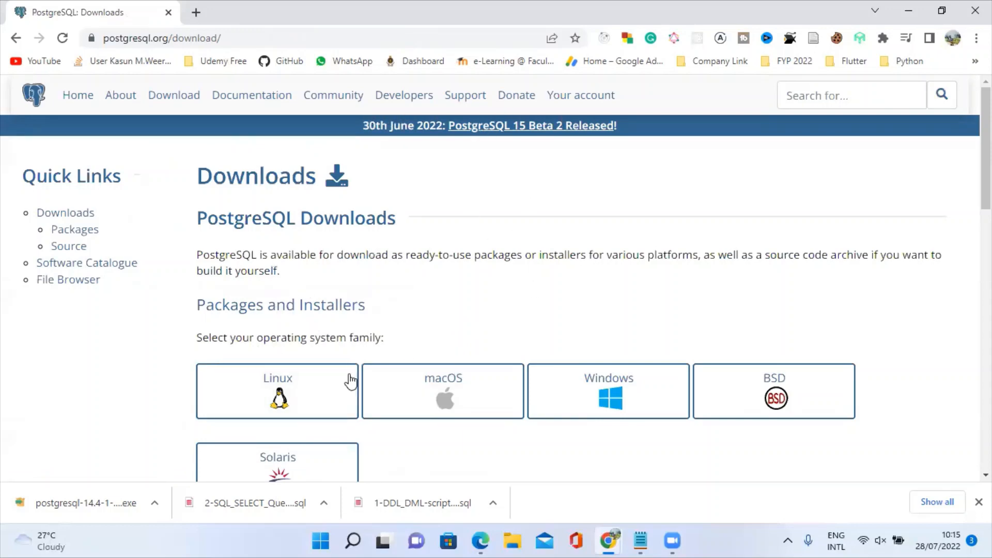
{"action": "scroll", "coordinate": [335, 398], "scroll_direction": "down", "scroll_amount": 1}
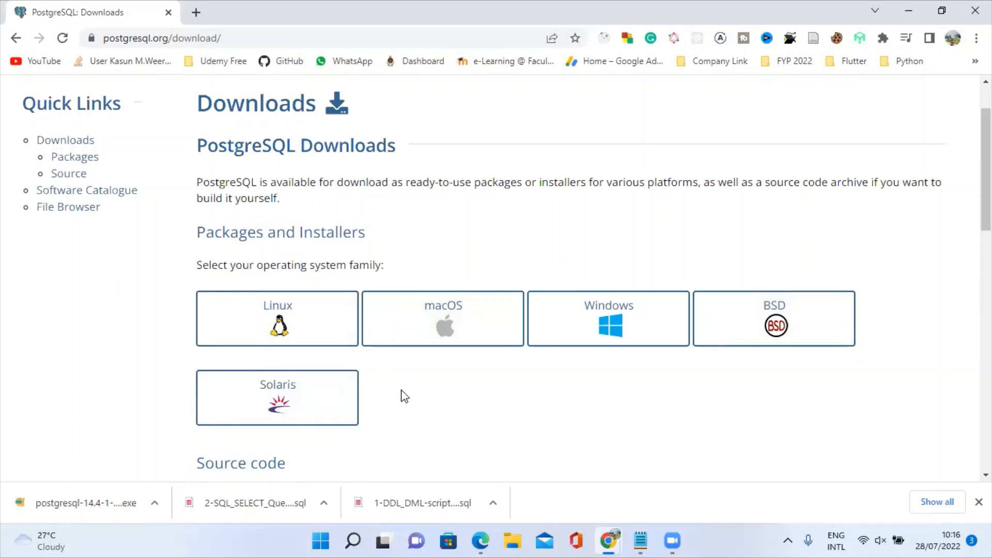
{"action": "scroll", "coordinate": [402, 391], "scroll_direction": "down", "scroll_amount": 3}
{"action": "scroll", "coordinate": [403, 391], "scroll_direction": "up", "scroll_amount": 3}
Open the Windows installers page describing the EDB interactive installer.
{"action": "left_click", "coordinate": [568, 326]}
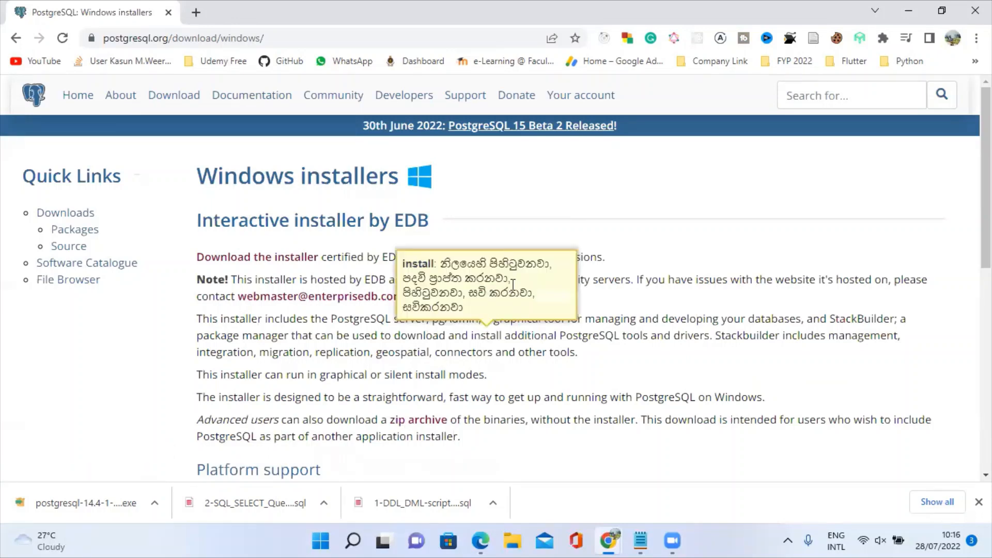
{"action": "scroll", "coordinate": [632, 232], "scroll_direction": "down", "scroll_amount": 2}
{"action": "scroll", "coordinate": [577, 317], "scroll_direction": "down", "scroll_amount": 6}
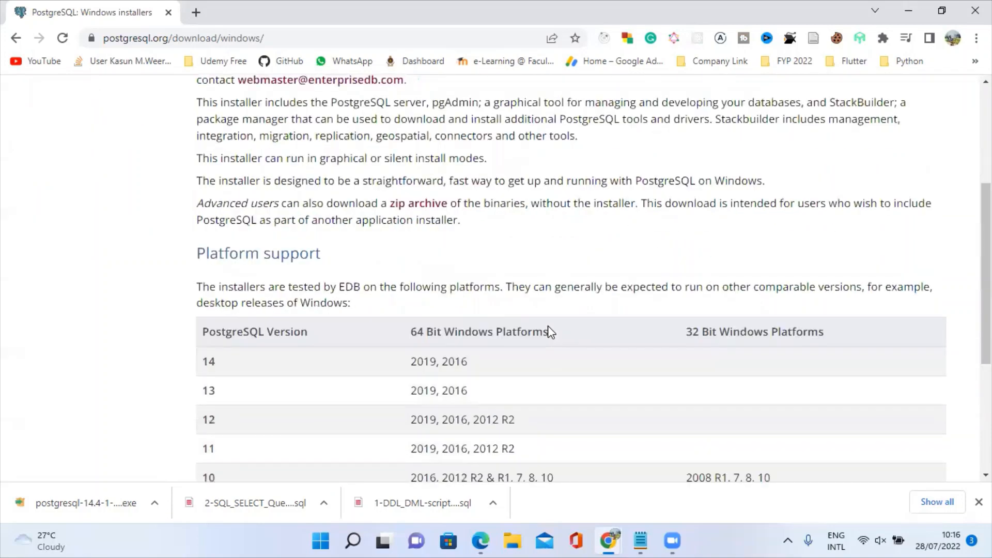
{"action": "scroll", "coordinate": [516, 326], "scroll_direction": "up", "scroll_amount": 10}
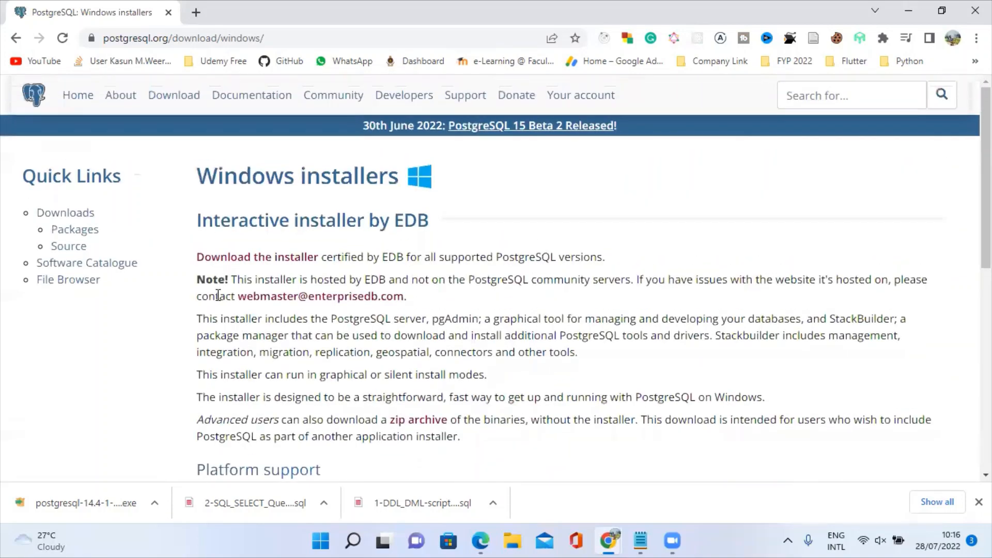
Download postgresql-14.4-1-windows-x64.exe from EDB's version table for Windows x86-64.
{"action": "left_click", "coordinate": [265, 261]}
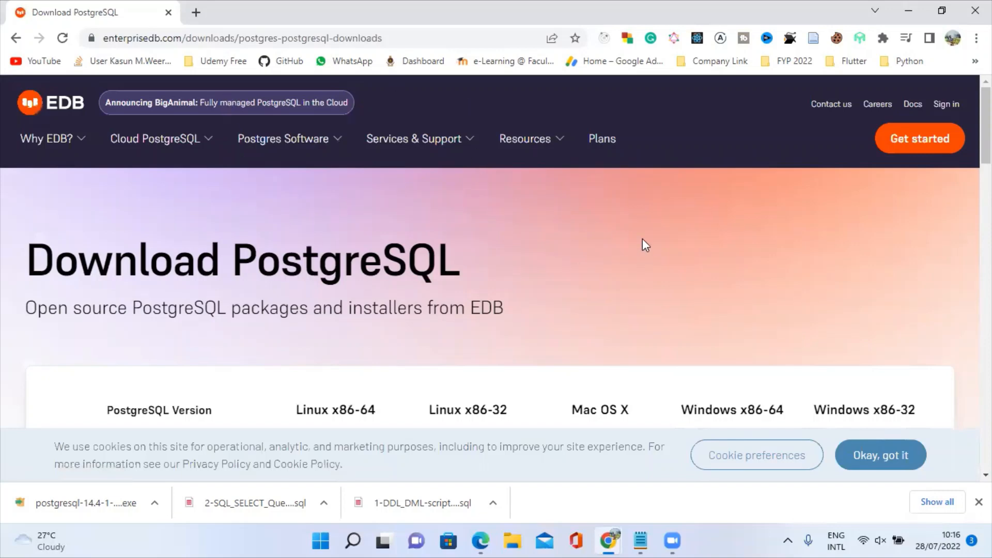
{"action": "scroll", "coordinate": [642, 240], "scroll_direction": "down", "scroll_amount": 3}
{"action": "scroll", "coordinate": [147, 243], "scroll_direction": "up", "scroll_amount": 3}
{"action": "scroll", "coordinate": [541, 281], "scroll_direction": "down", "scroll_amount": 3}
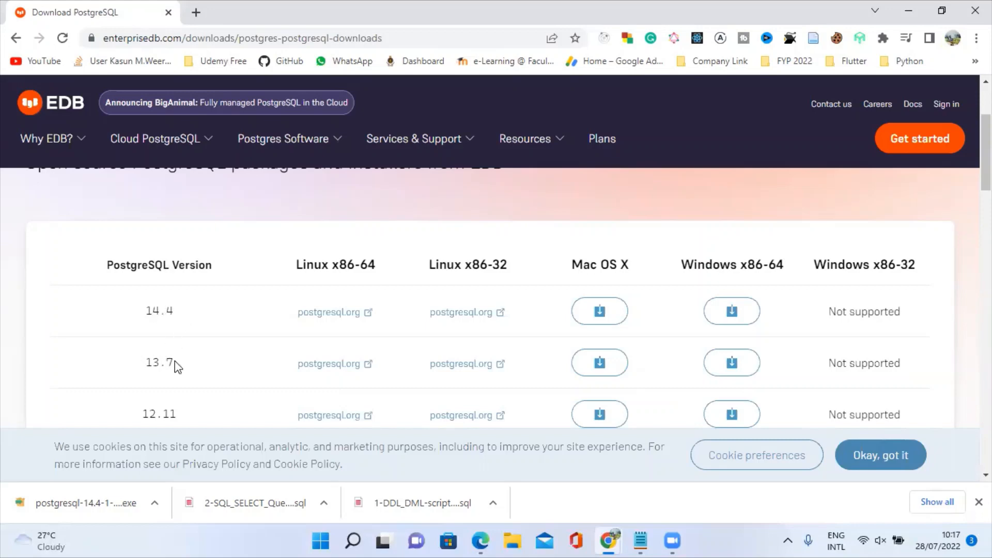
{"action": "scroll", "coordinate": [175, 366], "scroll_direction": "down", "scroll_amount": 1}
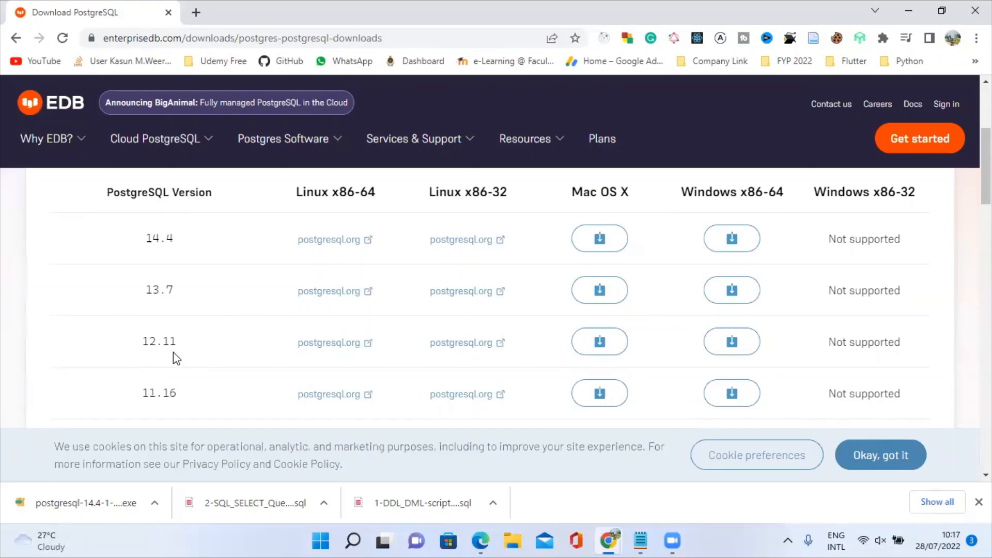
{"action": "scroll", "coordinate": [514, 348], "scroll_direction": "down", "scroll_amount": 1}
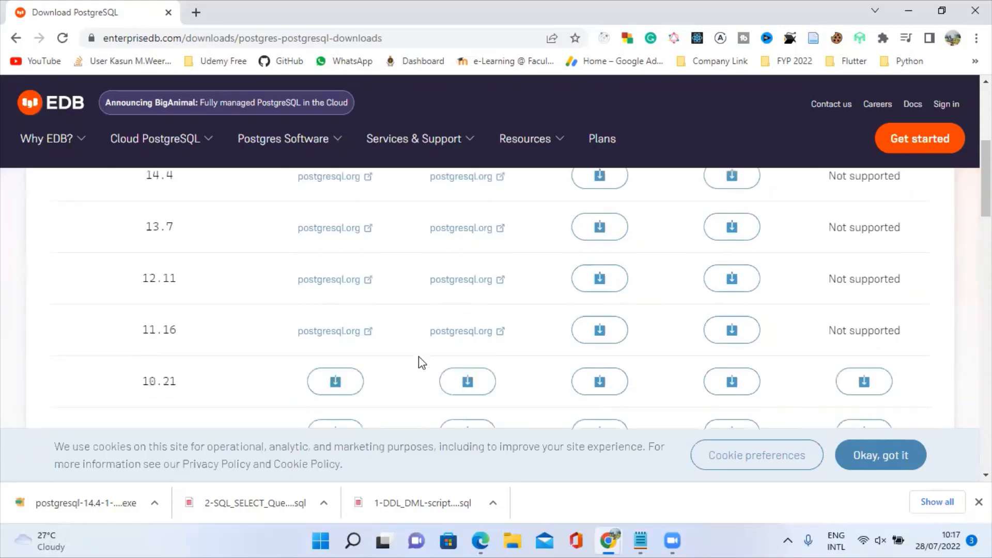
{"action": "scroll", "coordinate": [509, 350], "scroll_direction": "down", "scroll_amount": 2}
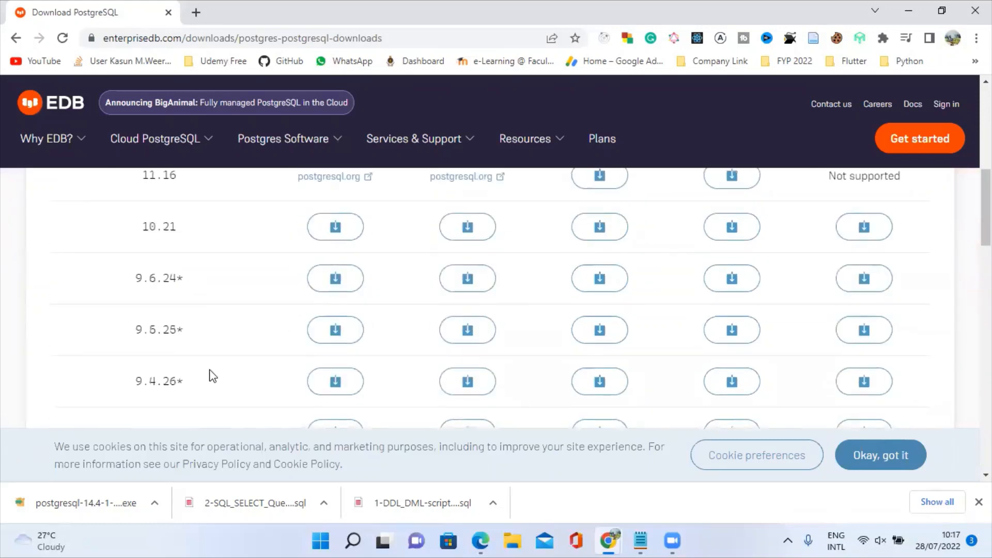
{"action": "scroll", "coordinate": [480, 368], "scroll_direction": "up", "scroll_amount": 4}
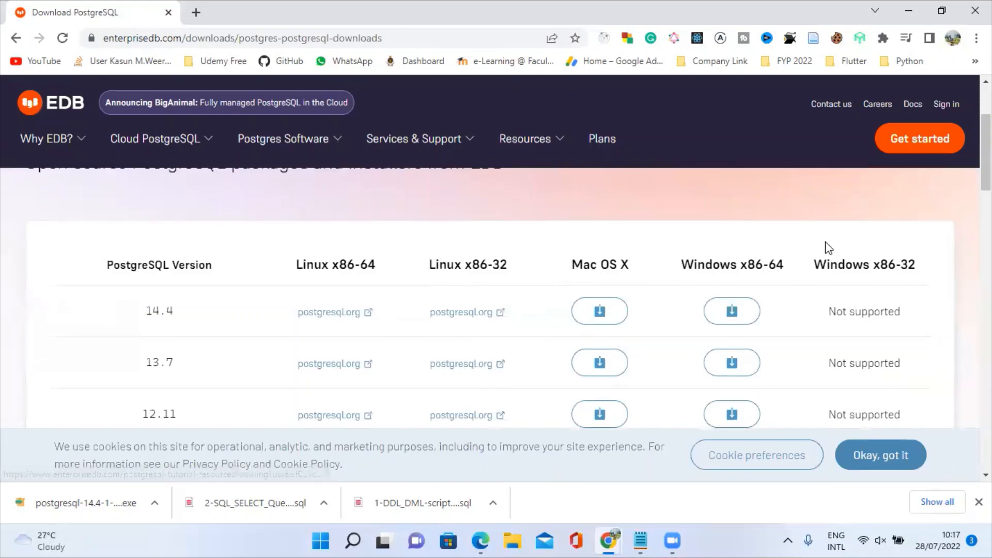
{"action": "left_click", "coordinate": [731, 311]}
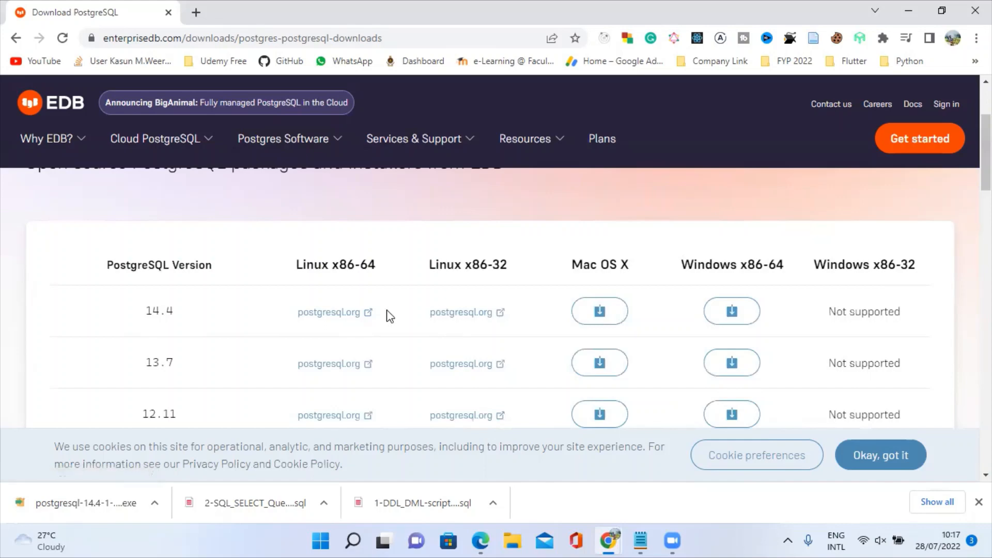
Run the downloaded 14.4 installer and bring its Setup Wizard welcome page forward.
{"action": "left_click", "coordinate": [57, 492]}
{"action": "left_click", "coordinate": [909, 10]}
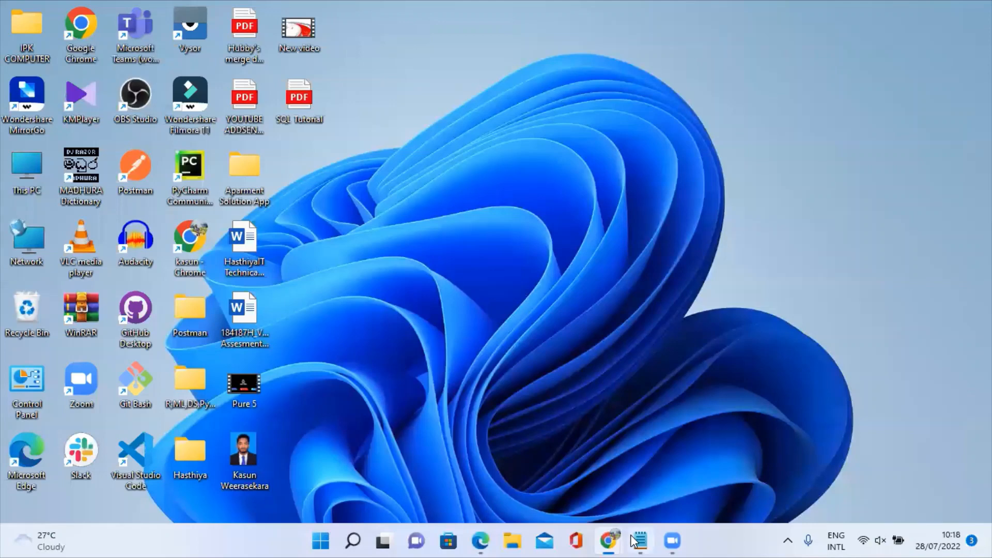
{"action": "mouse_move", "coordinate": [601, 540]}
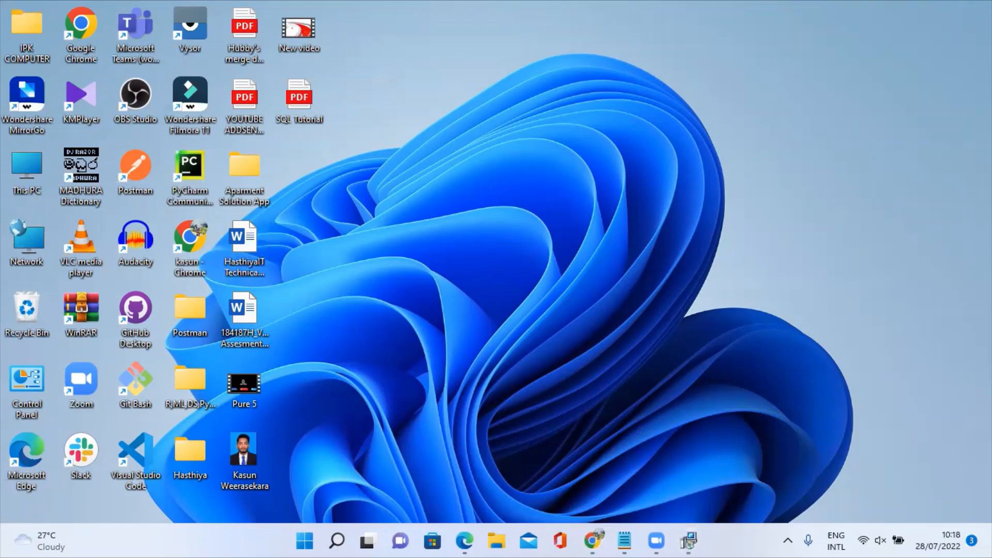
{"action": "left_click", "coordinate": [688, 543]}
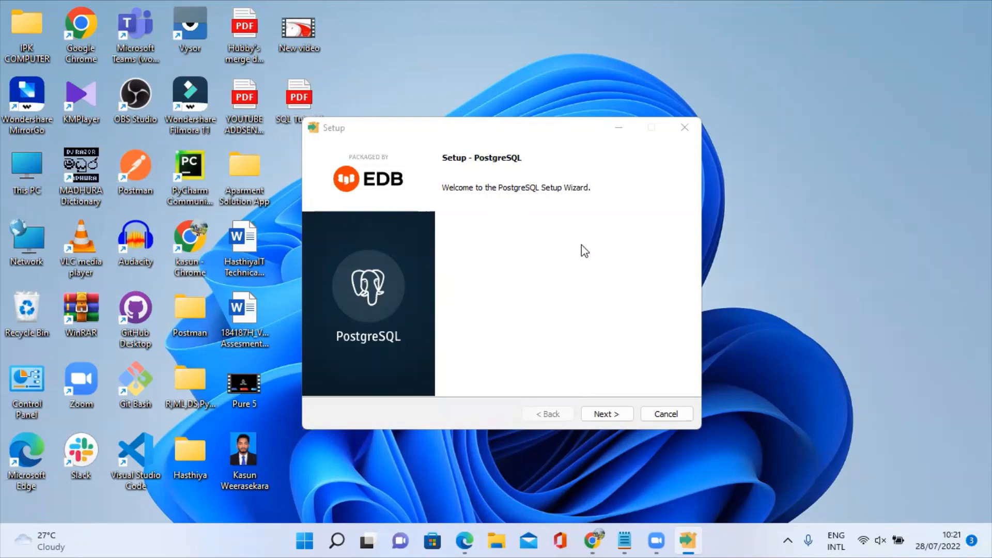
Get past the welcome page, keeping C:\Program Files\PostgreSQL\14 as the installation directory.
{"action": "left_click", "coordinate": [604, 414]}
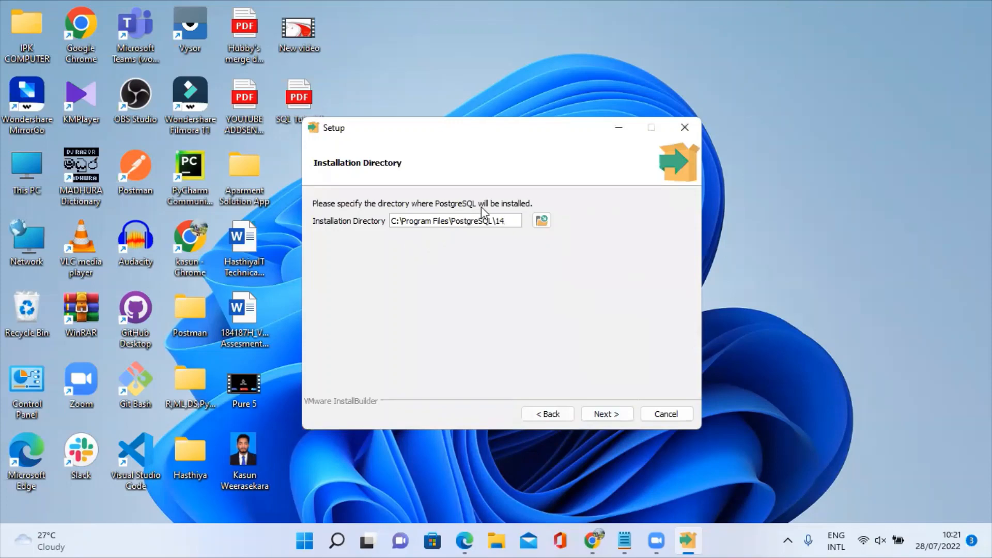
{"action": "left_click", "coordinate": [541, 224]}
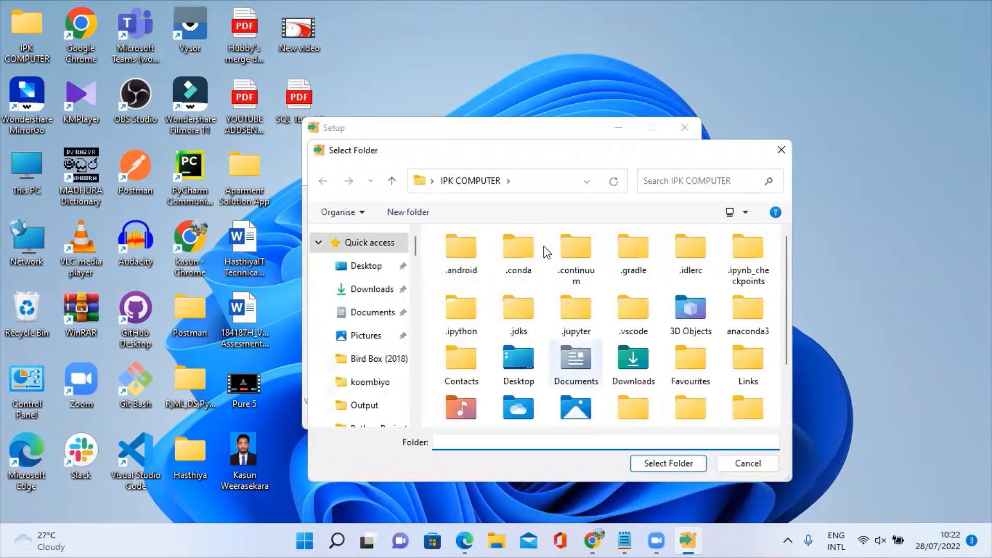
{"action": "left_click", "coordinate": [780, 150]}
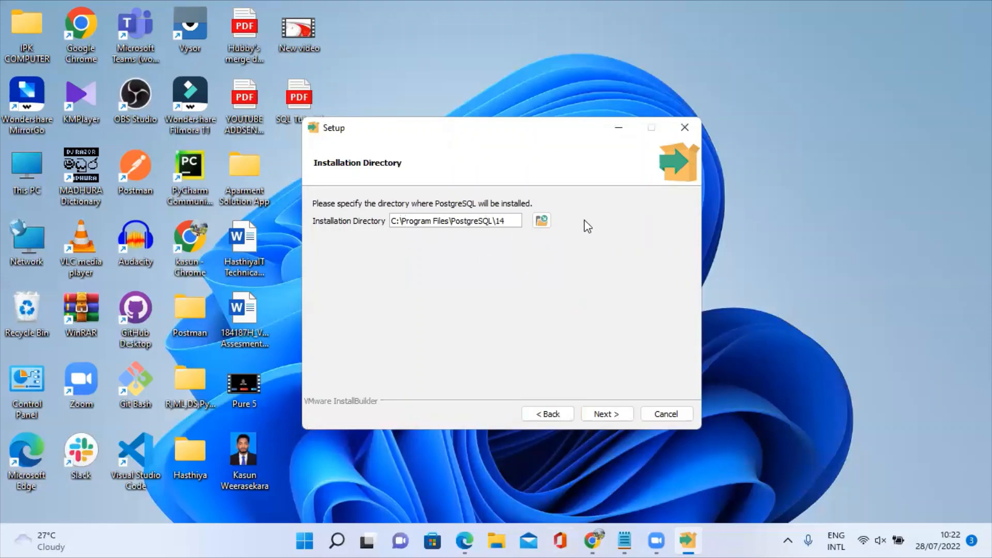
{"action": "left_click", "coordinate": [603, 414]}
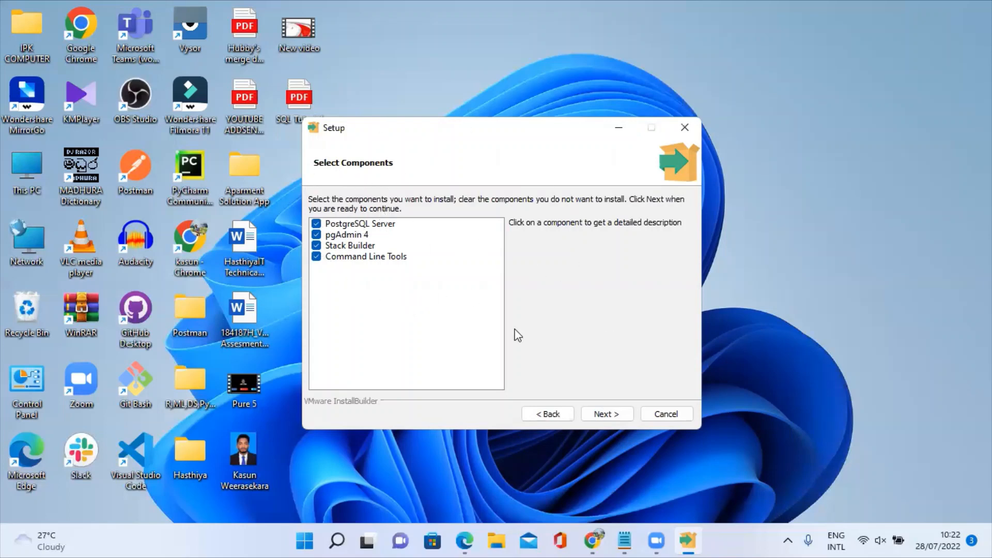
Accept all four components and the default C:\Program Files\PostgreSQL\14\data directory.
{"action": "left_click", "coordinate": [594, 413]}
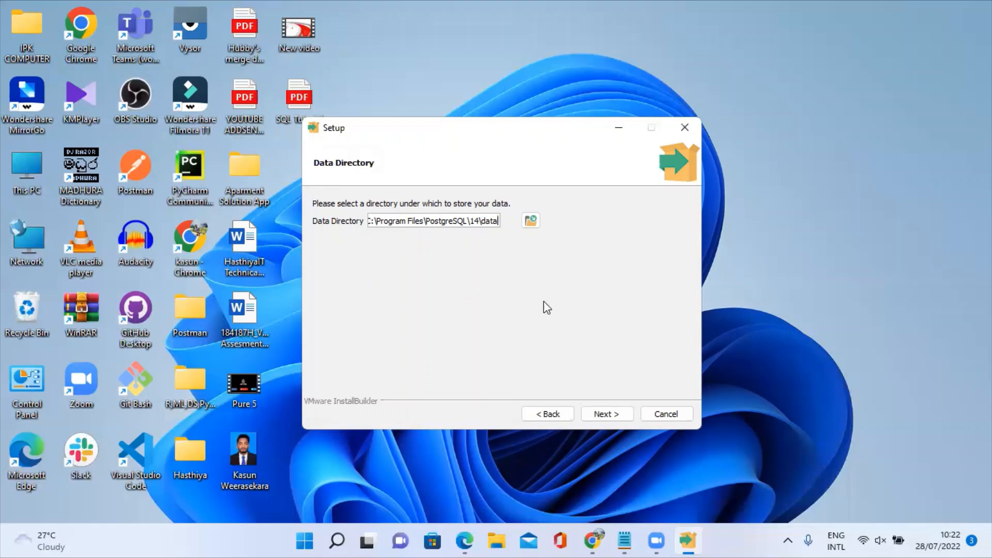
{"action": "left_click", "coordinate": [615, 414]}
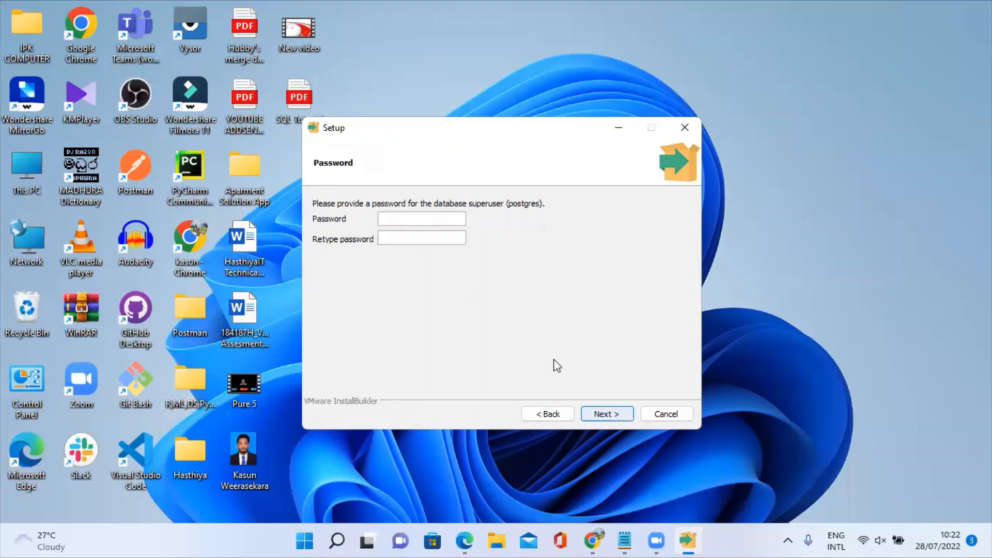
Enter and confirm the postgres superuser password.
{"action": "type", "text": "1234"}
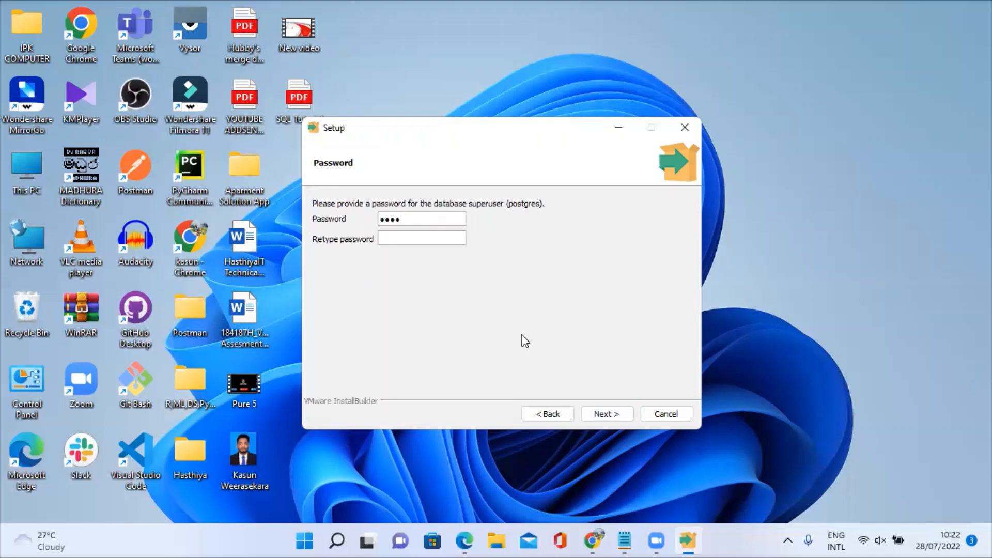
{"action": "type", "text": "567890123412345678901234"}
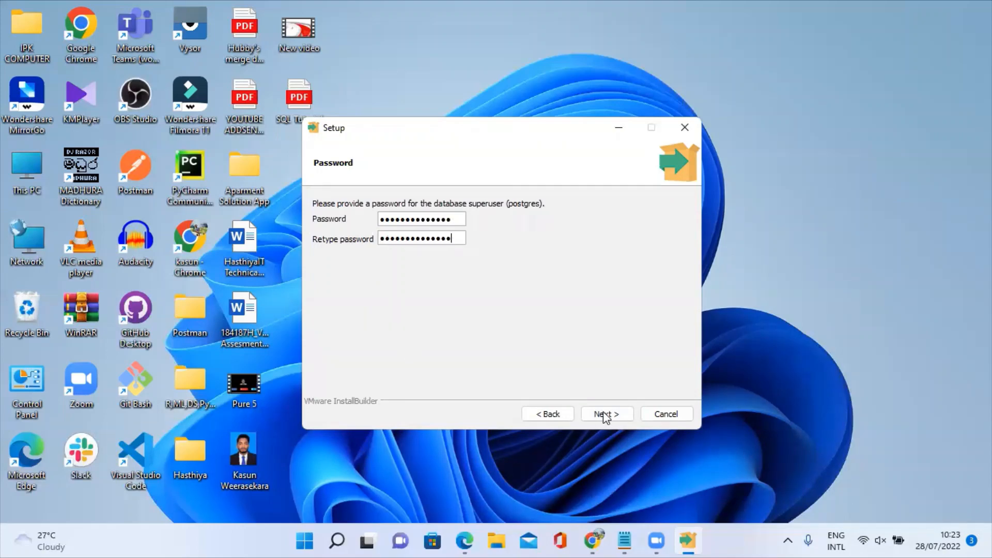
{"action": "left_click", "coordinate": [603, 413]}
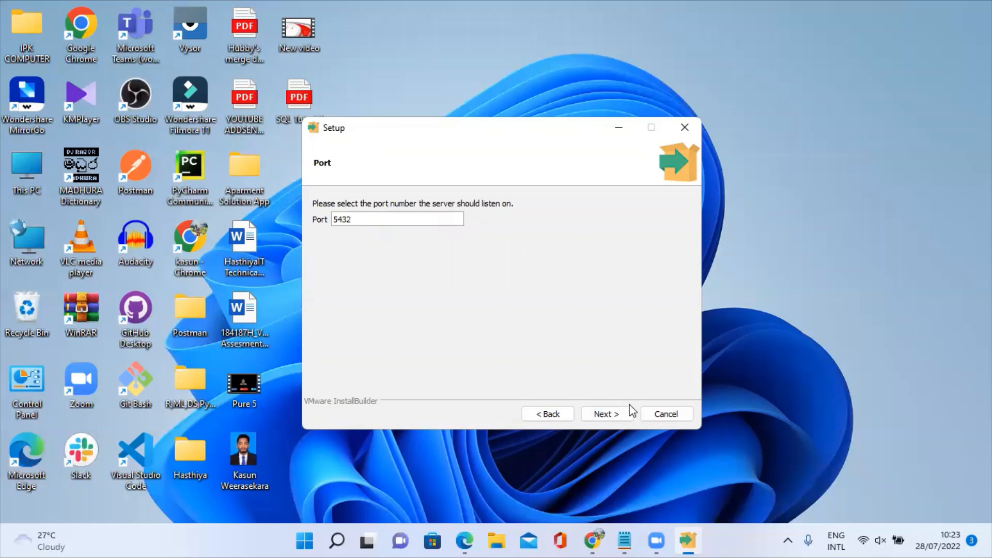
Keep port 5432 and the default locale to reach the Pre Installation Summary.
{"action": "left_click", "coordinate": [601, 418]}
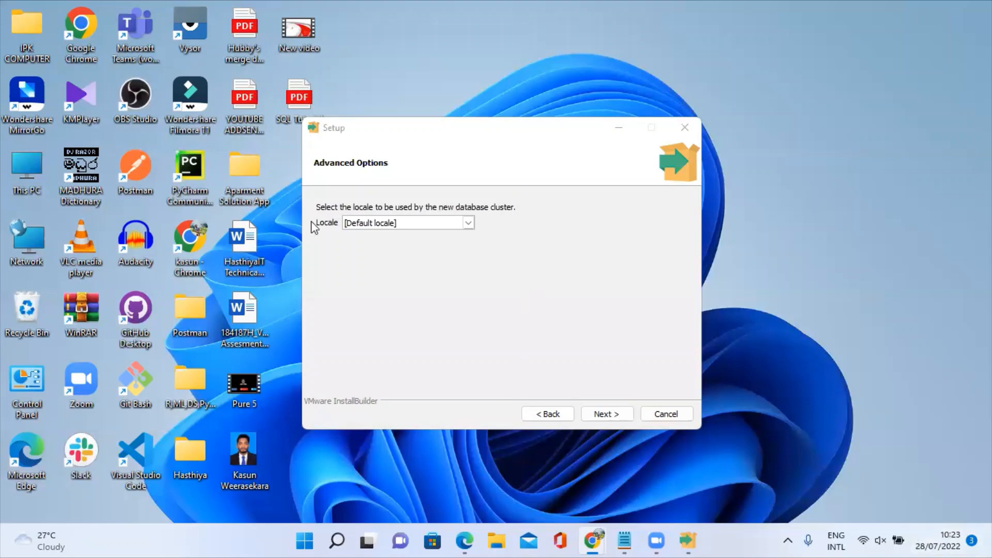
{"action": "left_click", "coordinate": [596, 415]}
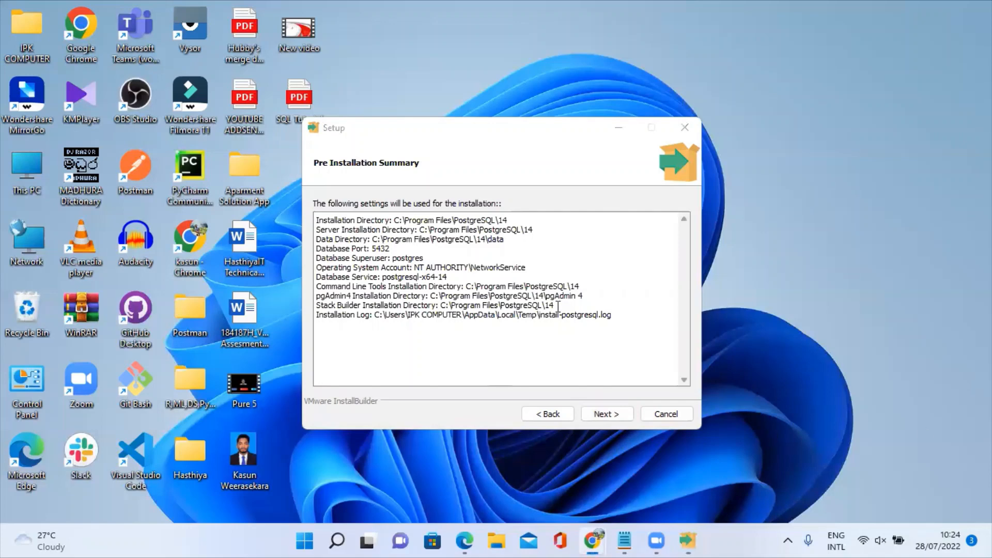
Install PostgreSQL 14 from the summary and finish without launching Stack Builder.
{"action": "left_click", "coordinate": [606, 416]}
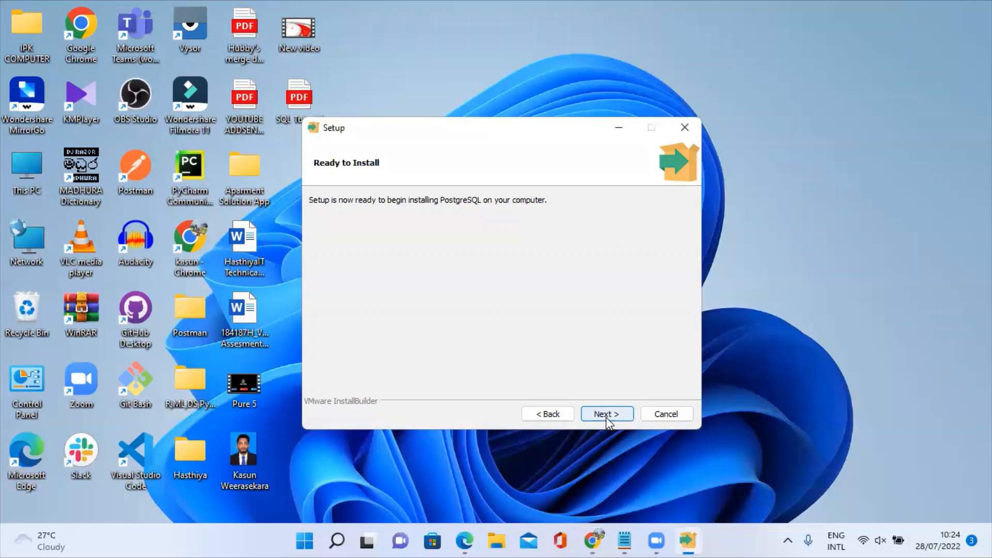
{"action": "left_click", "coordinate": [606, 419]}
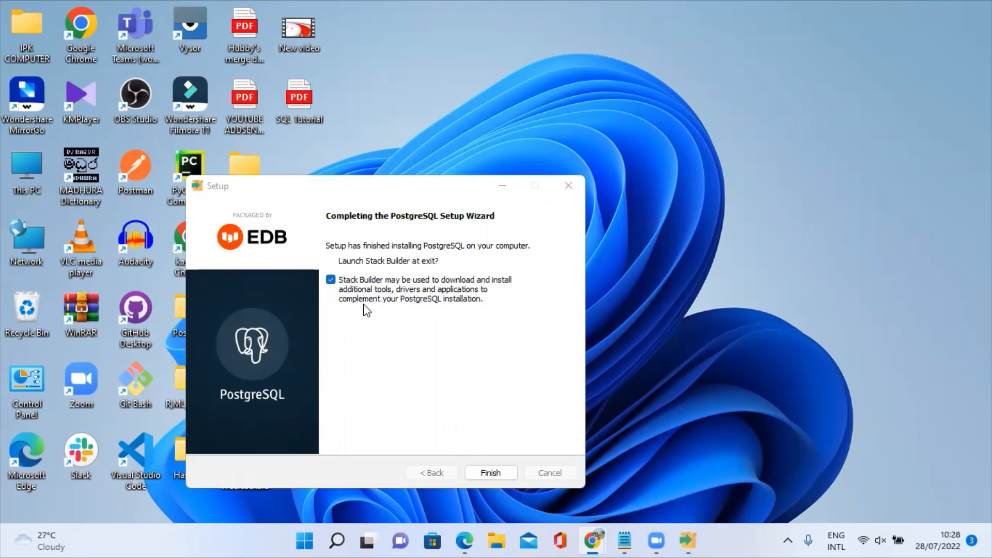
{"action": "left_click", "coordinate": [331, 280]}
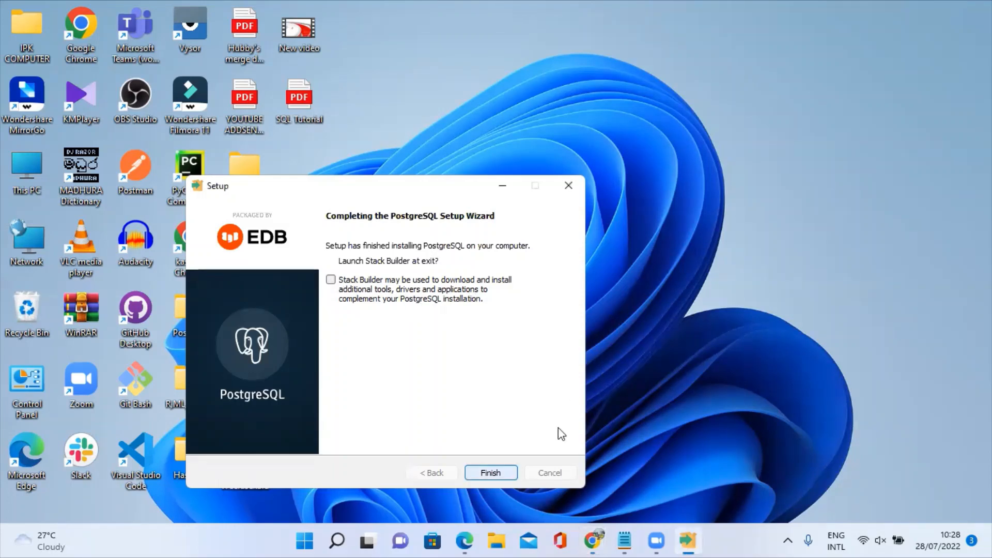
{"action": "key", "text": "Return"}
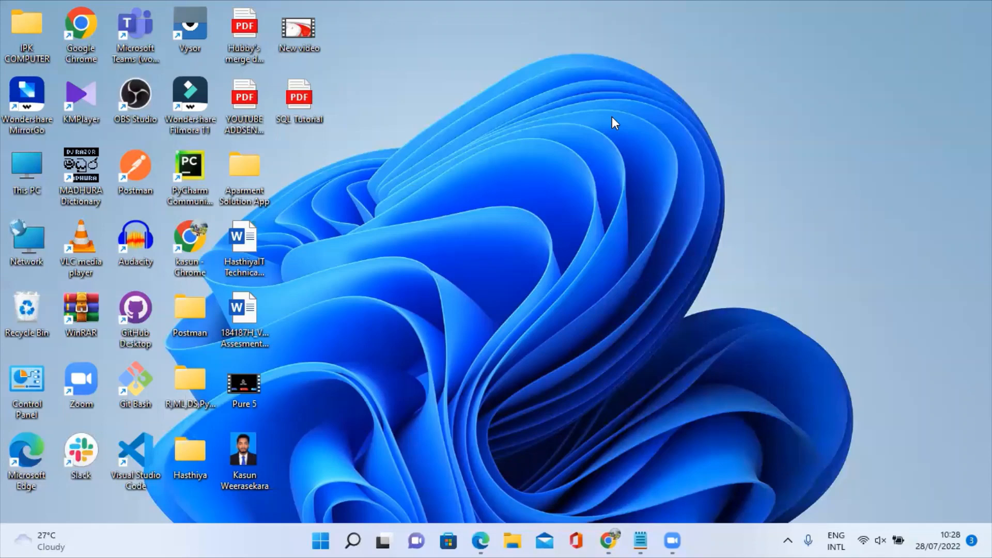
Open the Services app via search and select the postgresql-x64-14 service.
{"action": "left_click", "coordinate": [353, 540]}
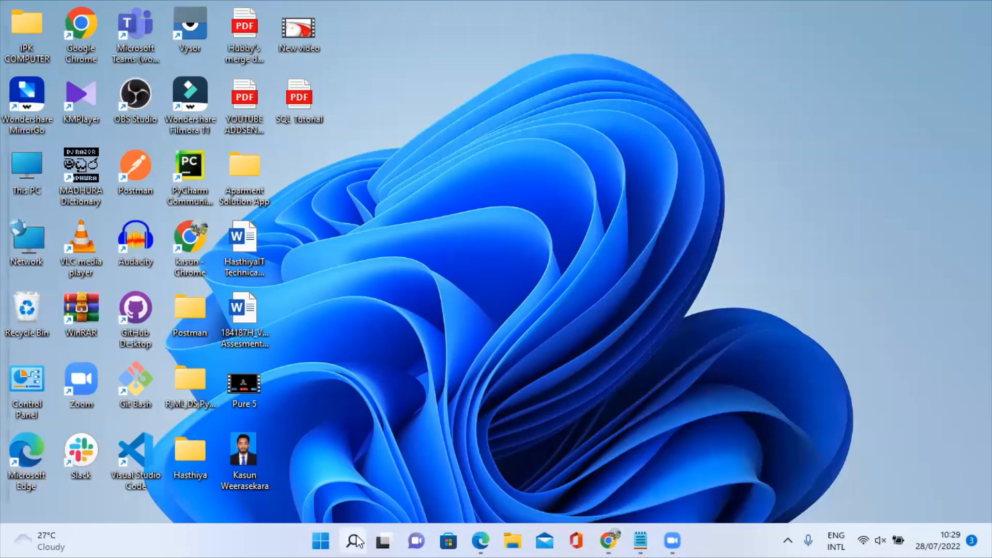
{"action": "type", "text": "se"}
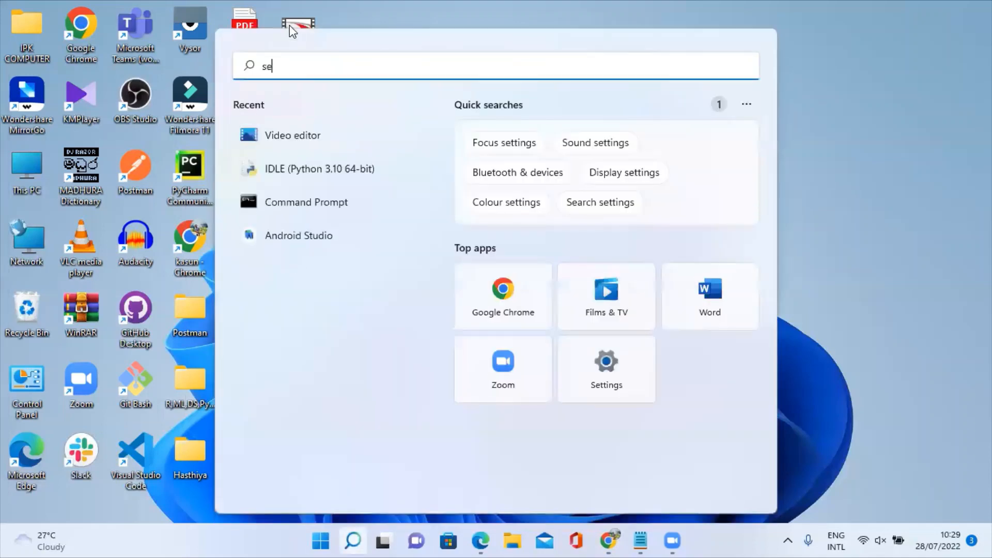
{"action": "type", "text": "rvices"}
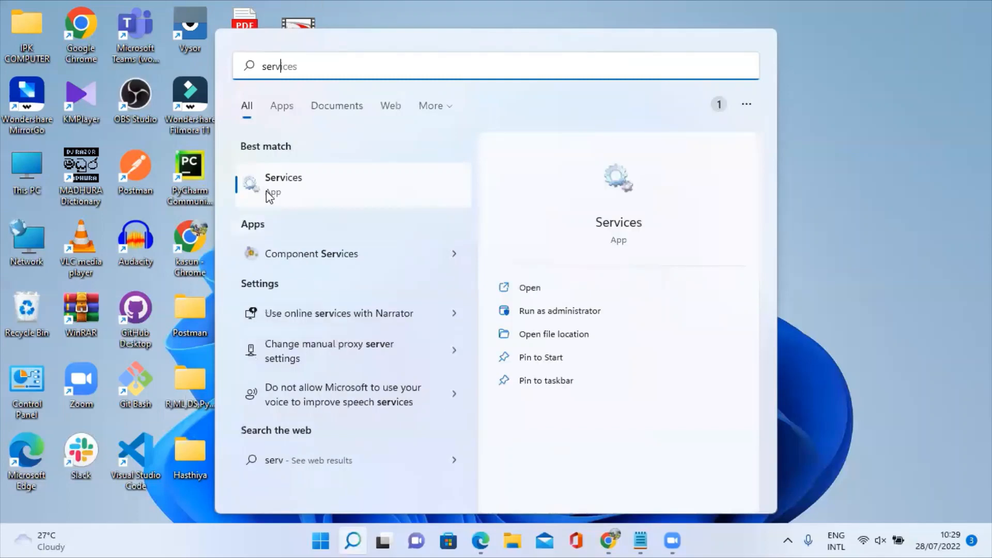
{"action": "left_click", "coordinate": [337, 195]}
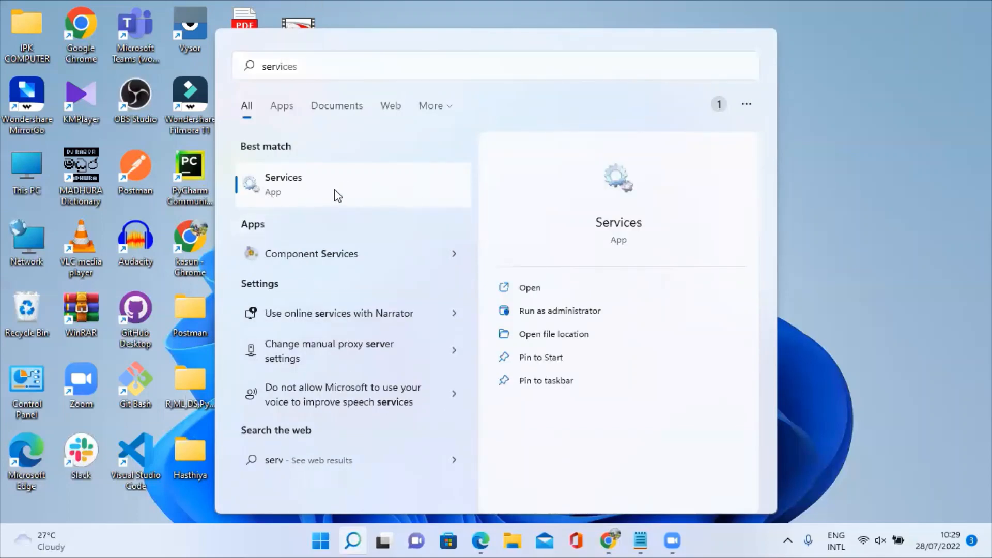
{"action": "key", "text": "BackSpace"}
{"action": "key", "text": "BackSpace"}
{"action": "key", "text": "BackSpace"}
{"action": "key", "text": "BackSpace"}
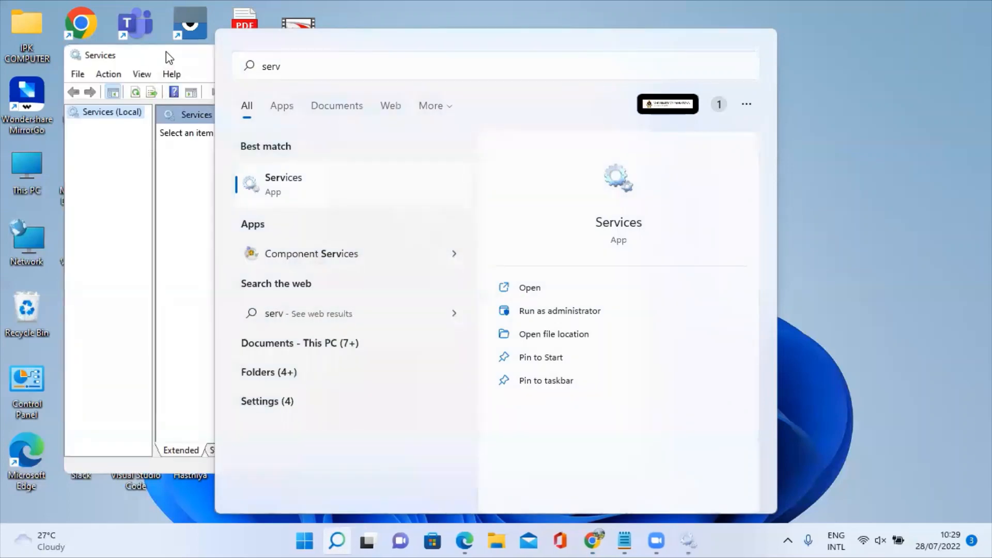
{"action": "left_click", "coordinate": [168, 58]}
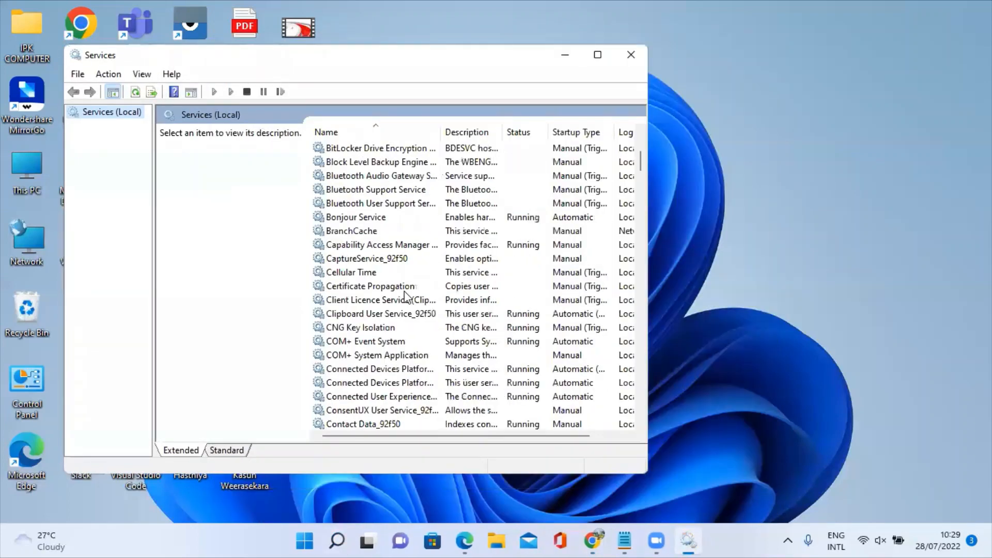
{"action": "scroll", "coordinate": [404, 293], "scroll_direction": "down", "scroll_amount": 15}
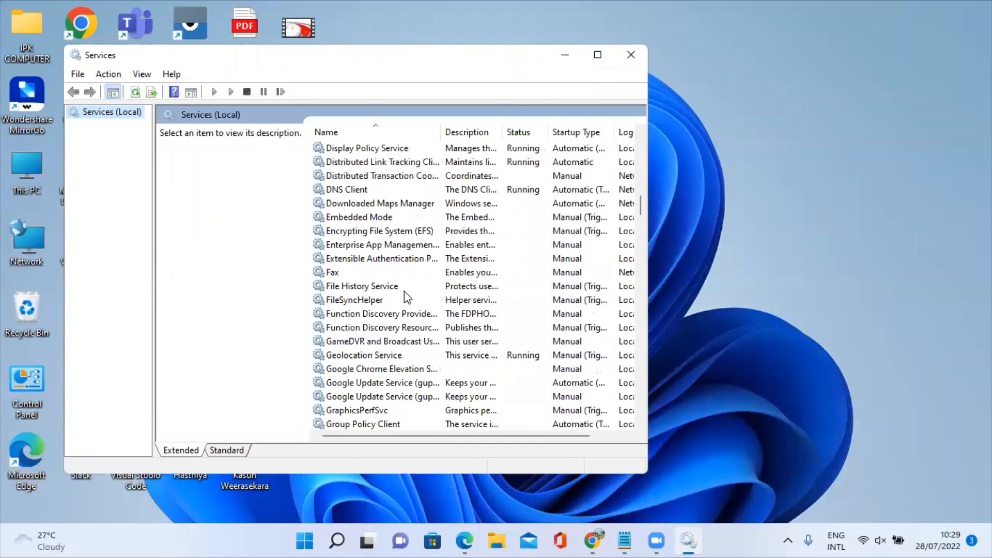
{"action": "scroll", "coordinate": [404, 290], "scroll_direction": "down", "scroll_amount": 16}
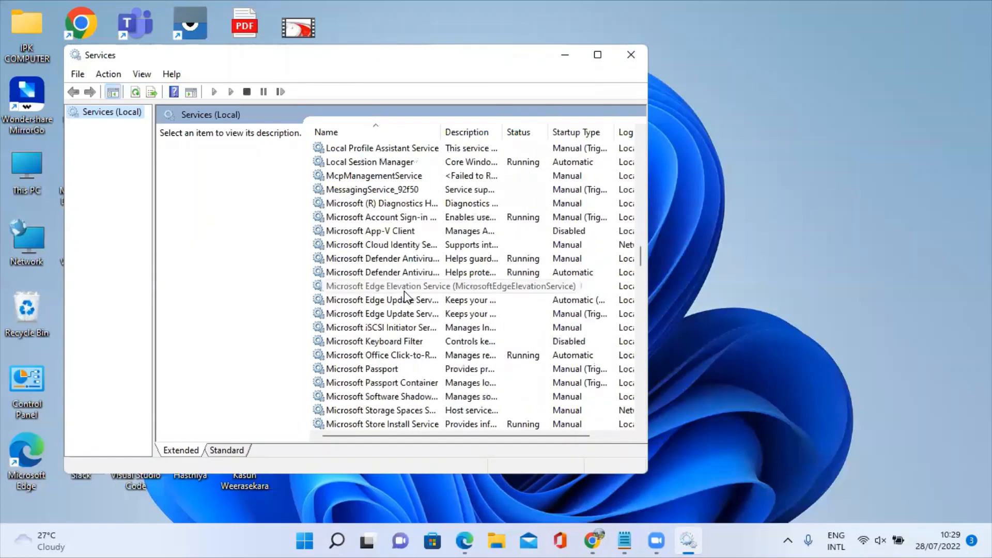
{"action": "scroll", "coordinate": [404, 294], "scroll_direction": "down", "scroll_amount": 10}
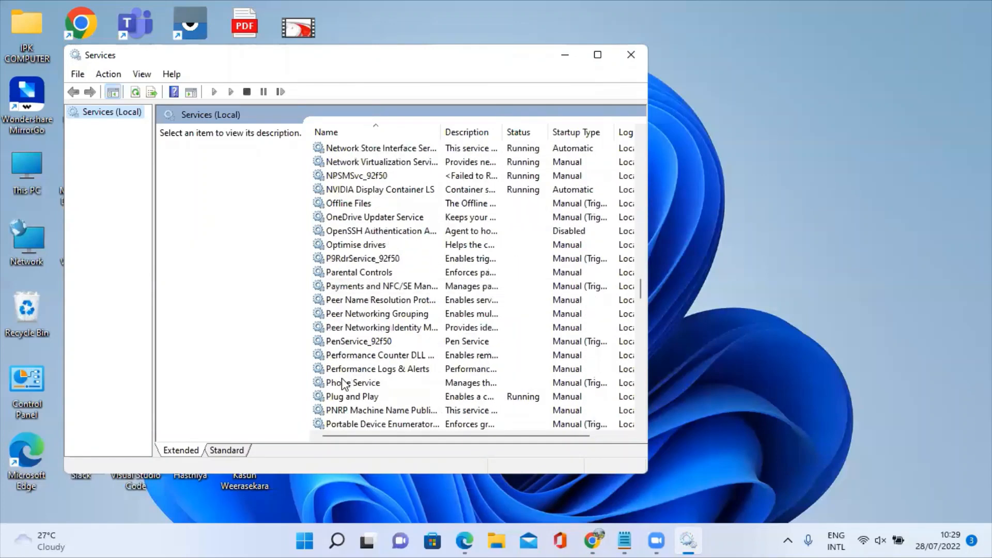
{"action": "scroll", "coordinate": [343, 384], "scroll_direction": "down", "scroll_amount": 2}
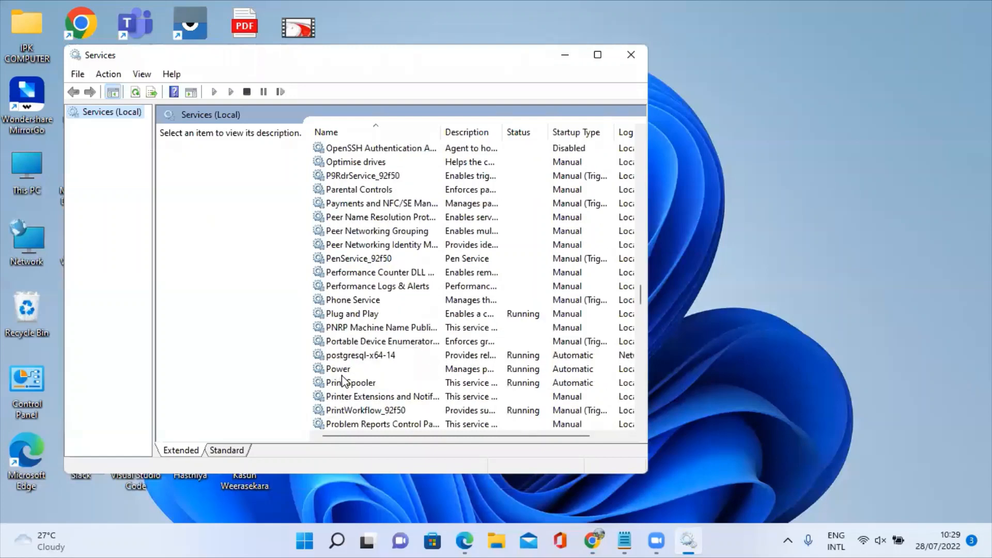
{"action": "left_click", "coordinate": [351, 356]}
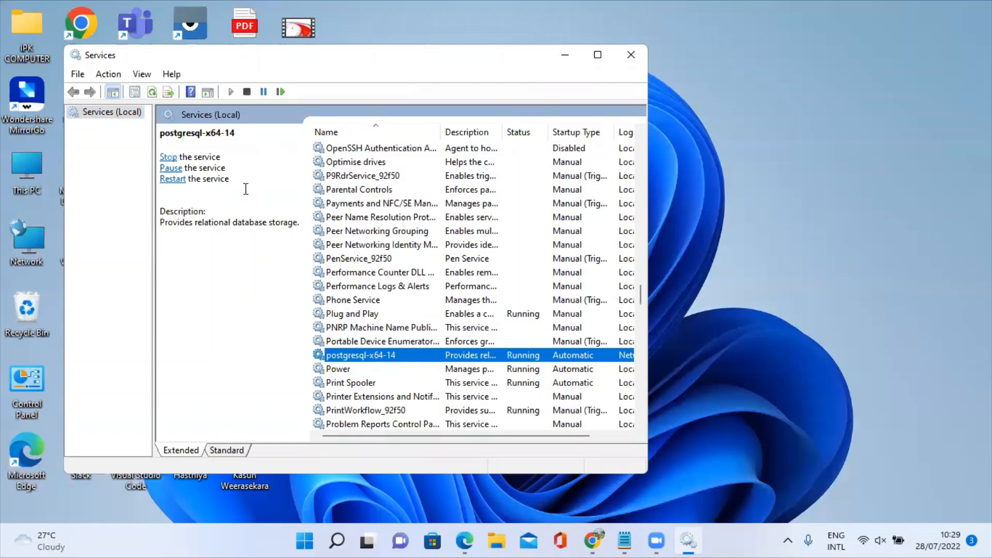
Stop the postgresql-x64-14 service, then start it again so it shows Running.
{"action": "key", "text": "alt+Tab"}
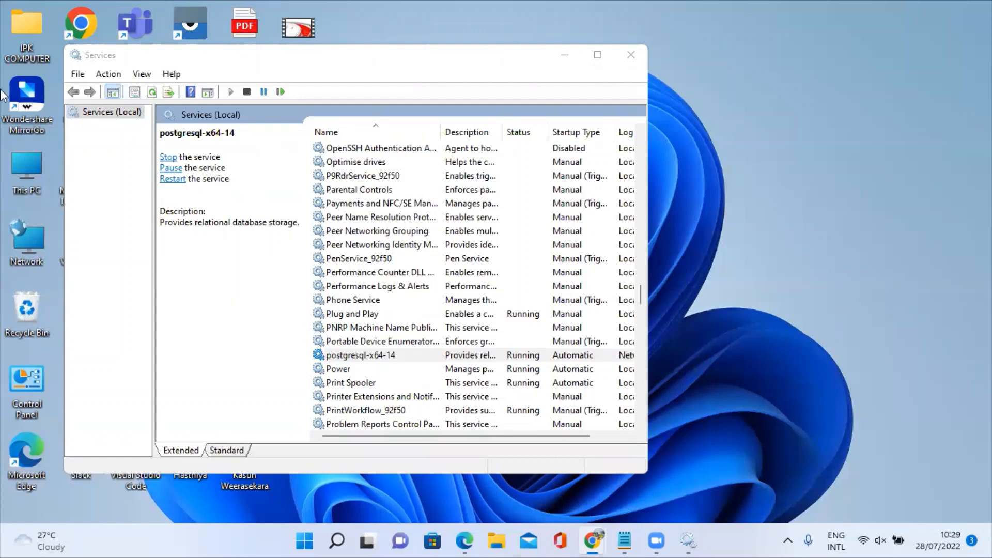
{"action": "left_click", "coordinate": [168, 157]}
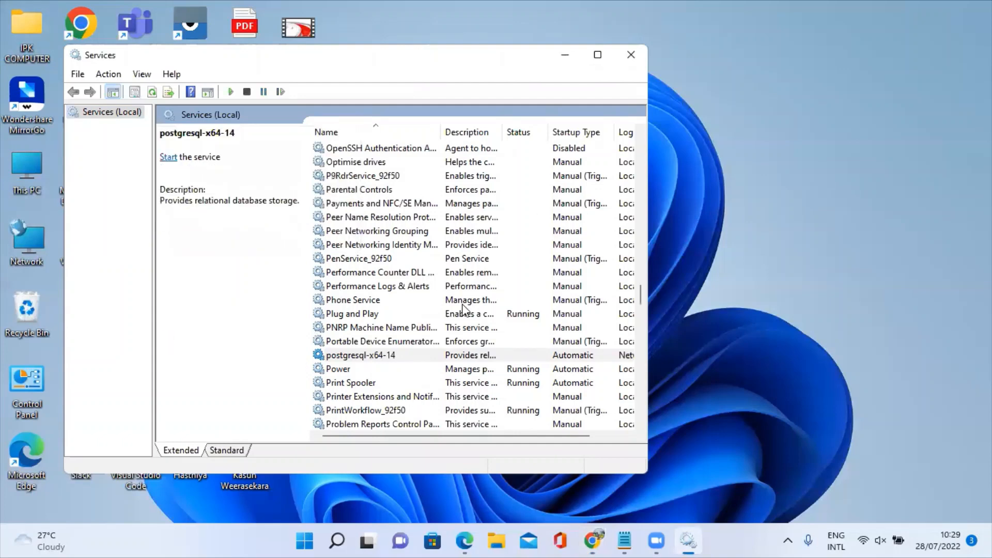
{"action": "left_click", "coordinate": [591, 541]}
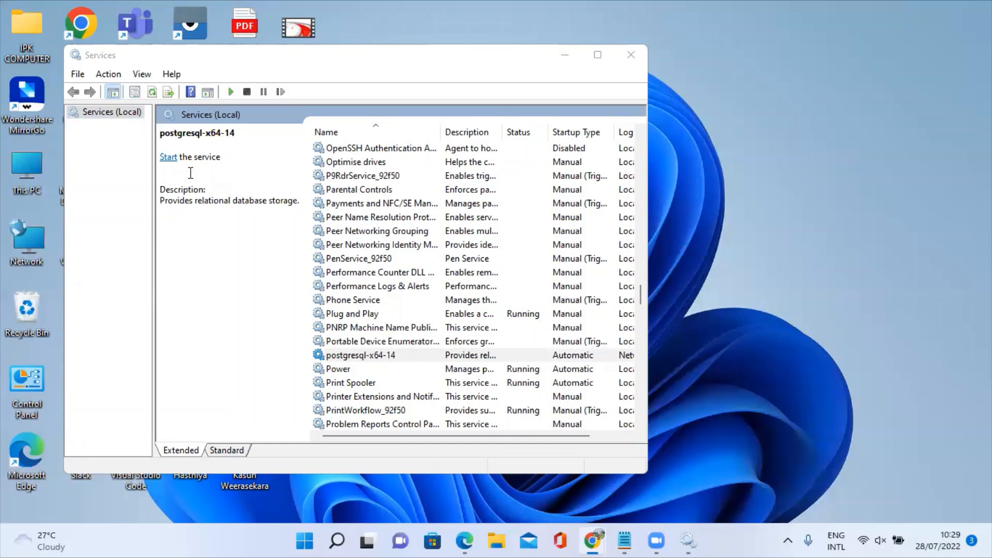
{"action": "left_click", "coordinate": [169, 159]}
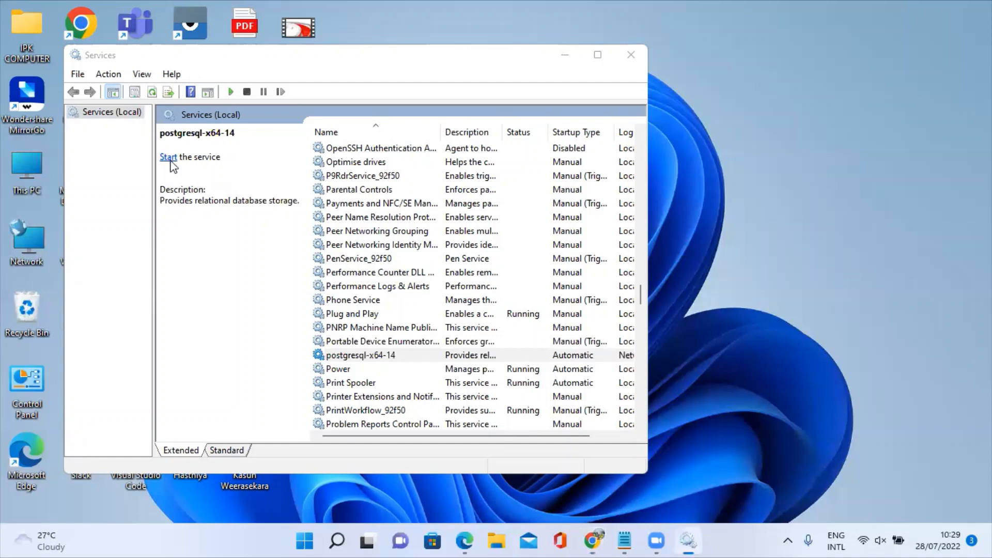
{"action": "left_click", "coordinate": [169, 157]}
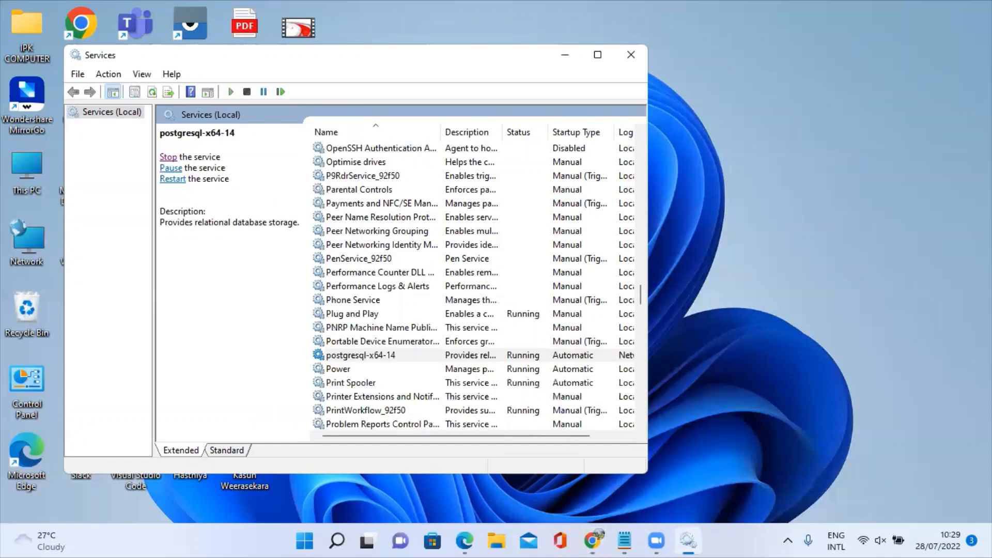
{"action": "key", "text": "alt+Tab"}
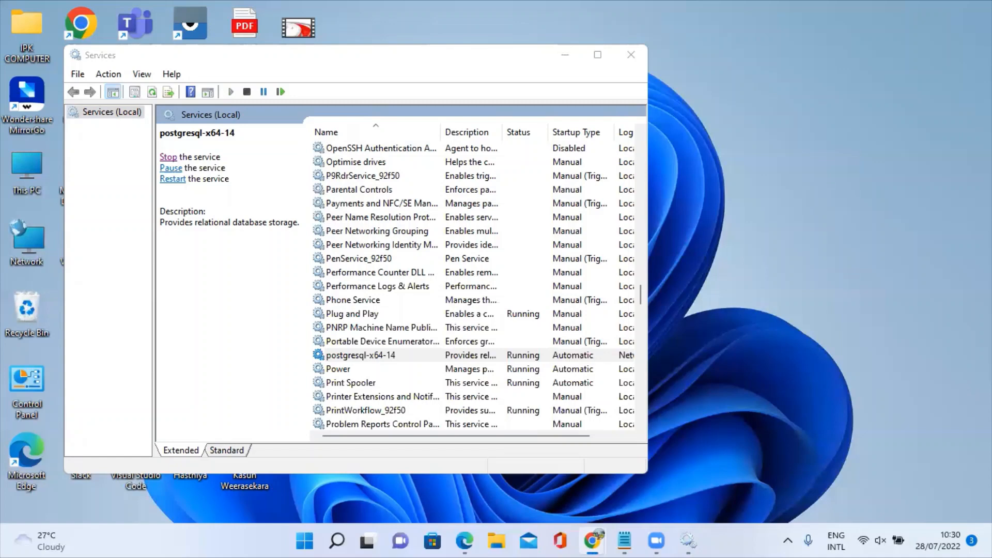
Minimize Services and try Start searches for 'post' and 'postg'.
{"action": "left_click", "coordinate": [565, 62]}
{"action": "key", "text": "super+Down"}
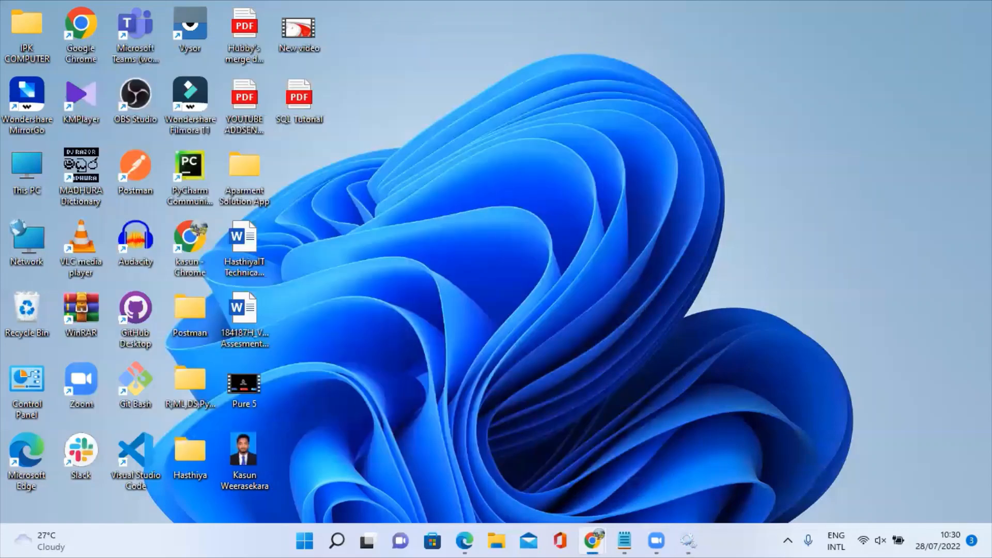
{"action": "left_click", "coordinate": [337, 539]}
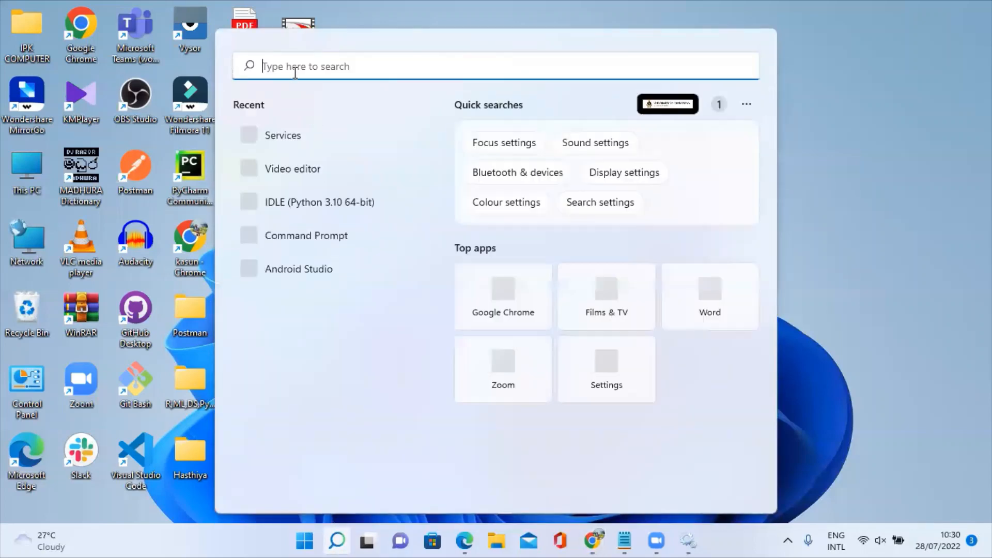
{"action": "type", "text": "post"}
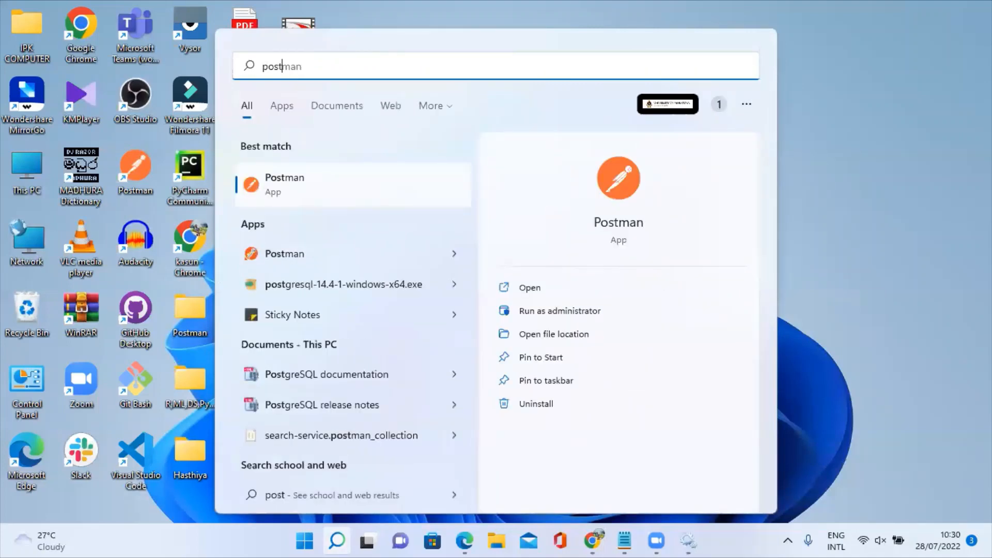
{"action": "key", "text": "Escape"}
{"action": "left_click", "coordinate": [336, 540]}
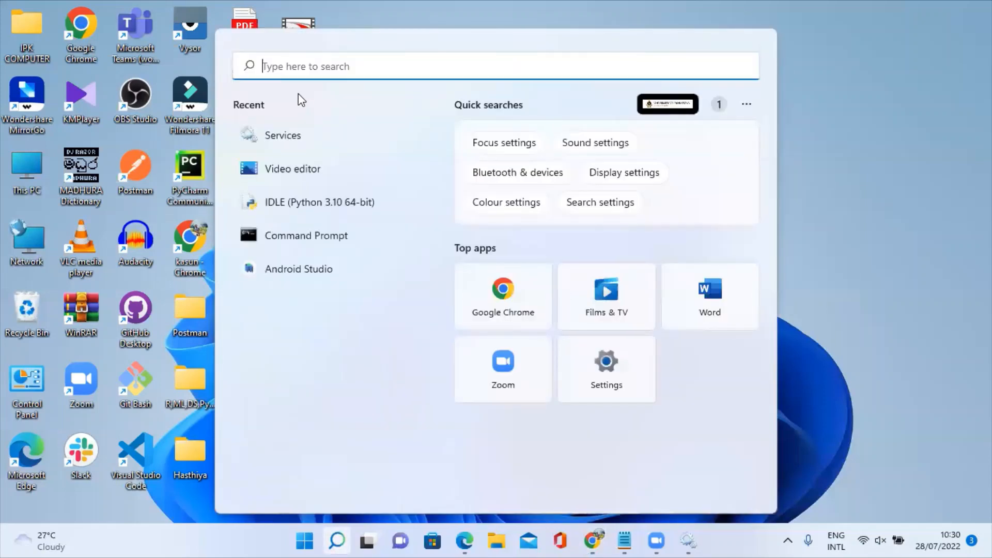
{"action": "type", "text": "post"}
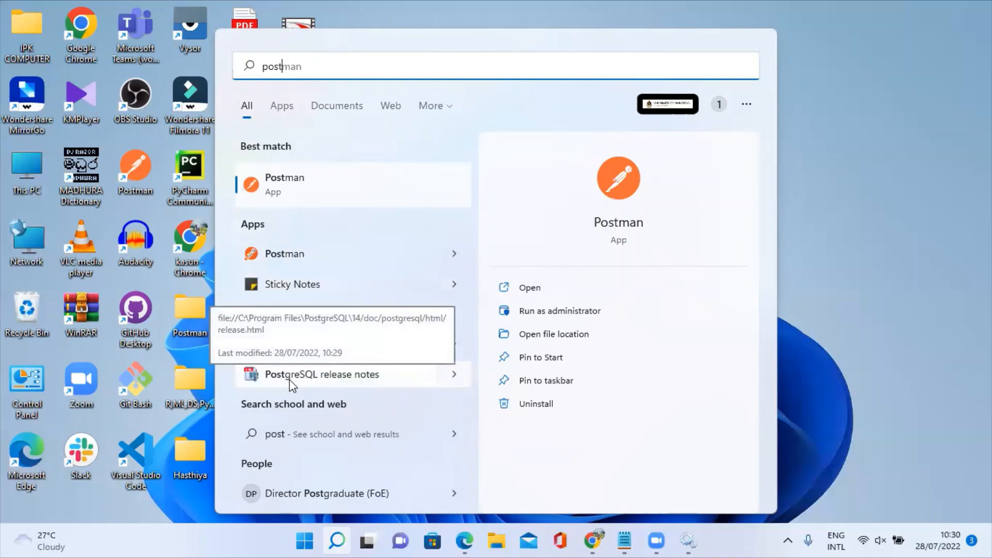
{"action": "left_click", "coordinate": [408, 196]}
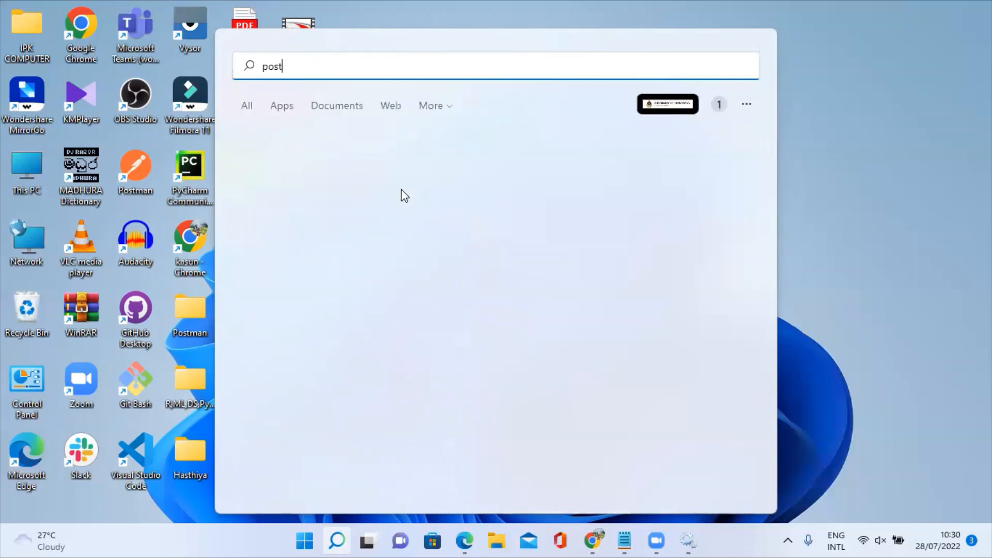
{"action": "type", "text": "g"}
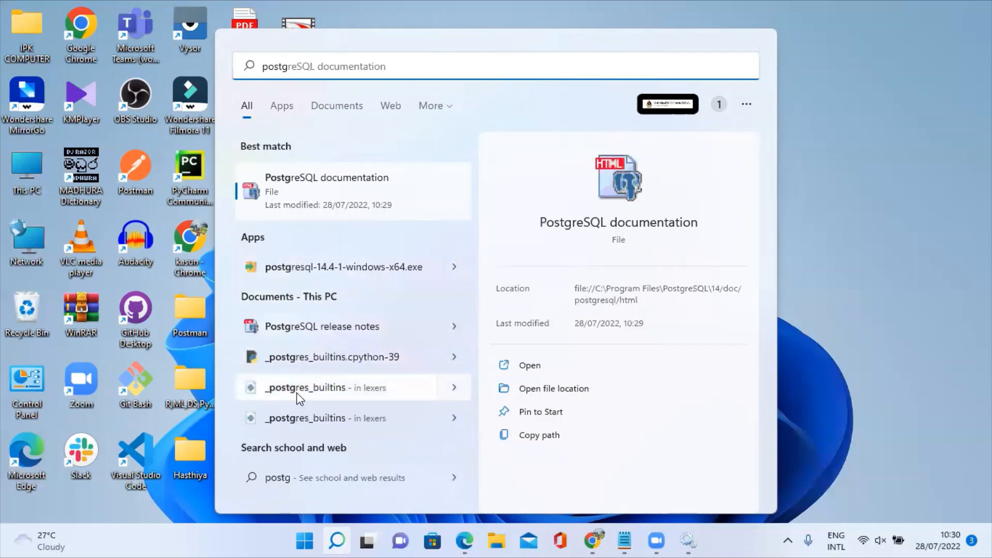
{"action": "key", "text": "Escape"}
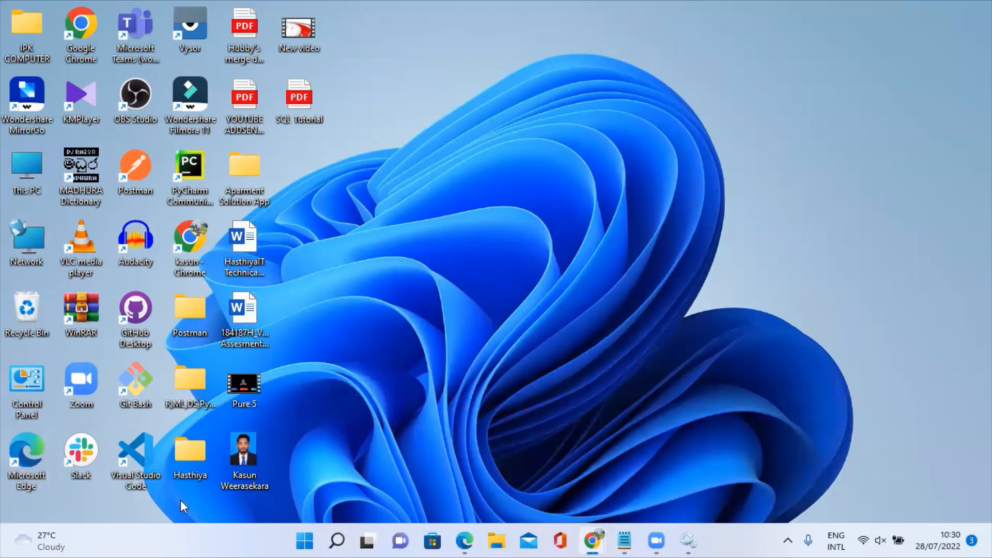
Search 'pgad' in Start and launch pgAdmin 4.
{"action": "left_click", "coordinate": [338, 541]}
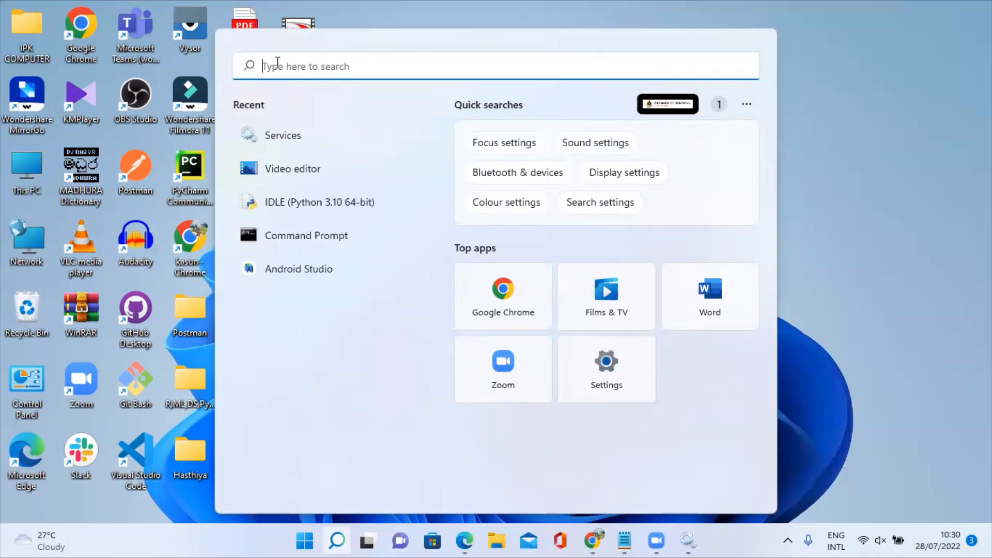
{"action": "type", "text": "pgad"}
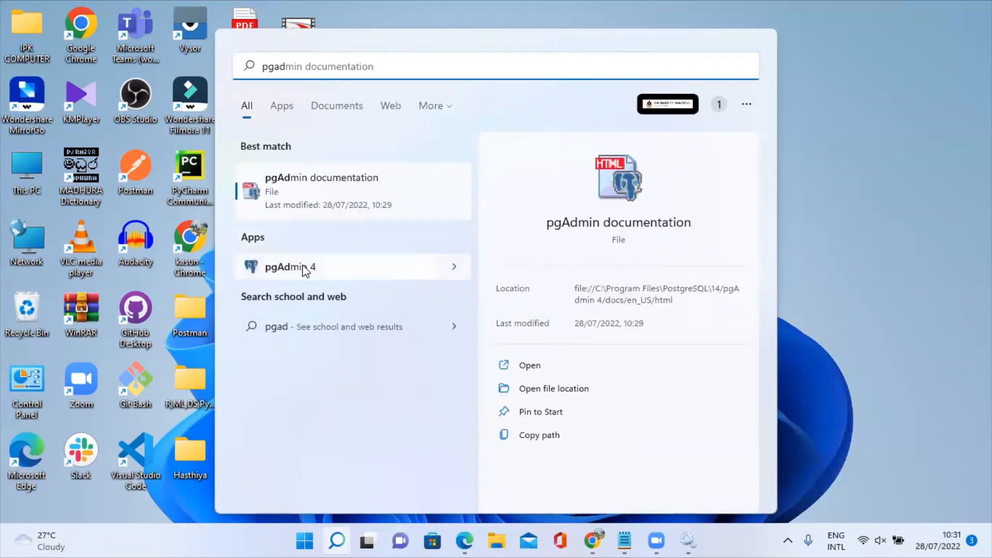
{"action": "left_click", "coordinate": [303, 272]}
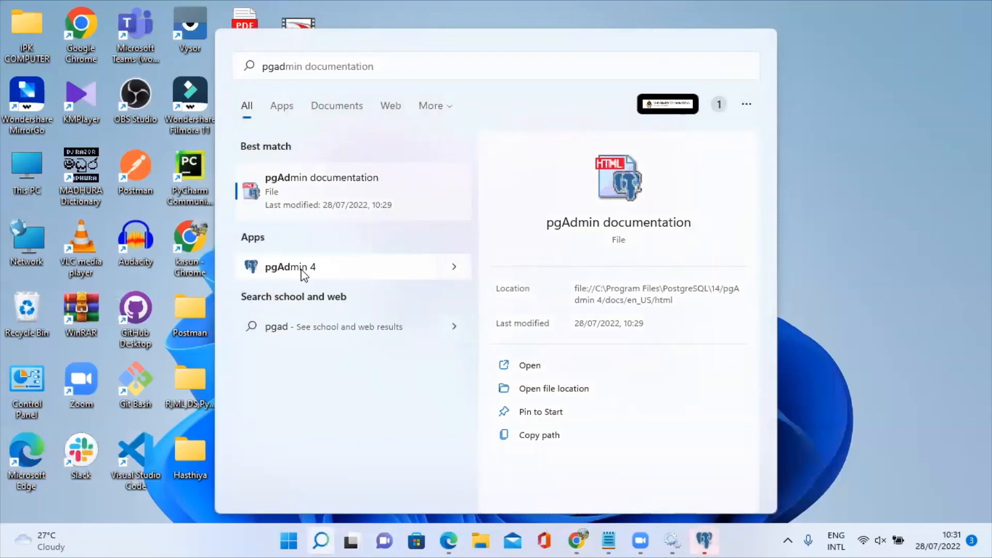
Launch pgAdmin 4 from search results and set its master password.
{"action": "left_click", "coordinate": [704, 541]}
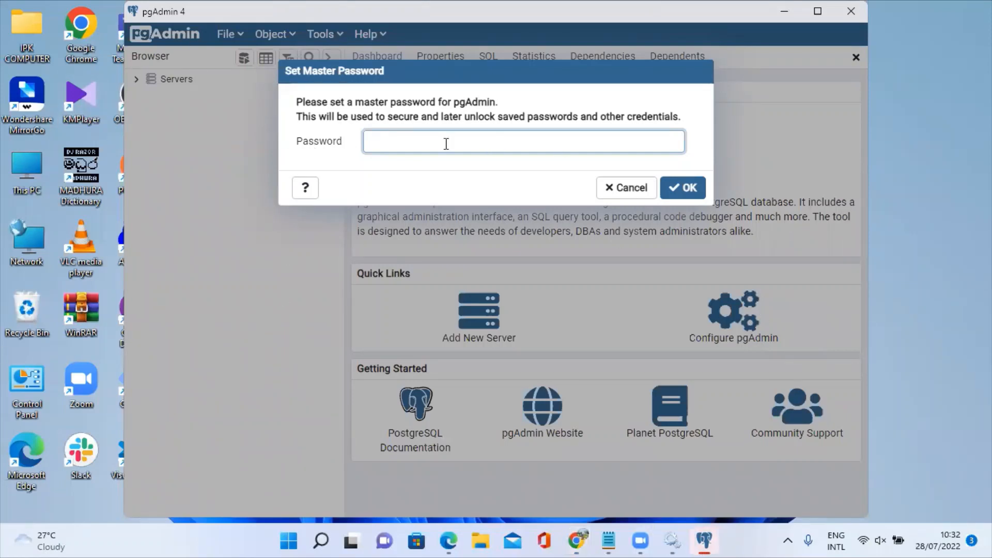
{"action": "type", "text": "admin123456789"}
{"action": "left_click", "coordinate": [682, 187]}
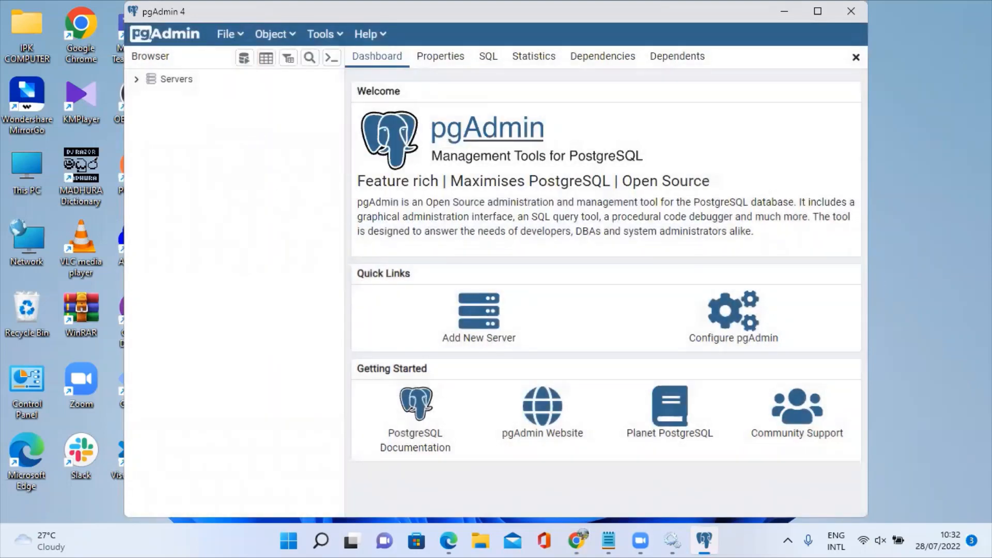
Connect to PostgreSQL 14 with the saved postgres password, maximize, and expand Databases to show postgres.
{"action": "left_click", "coordinate": [136, 79]}
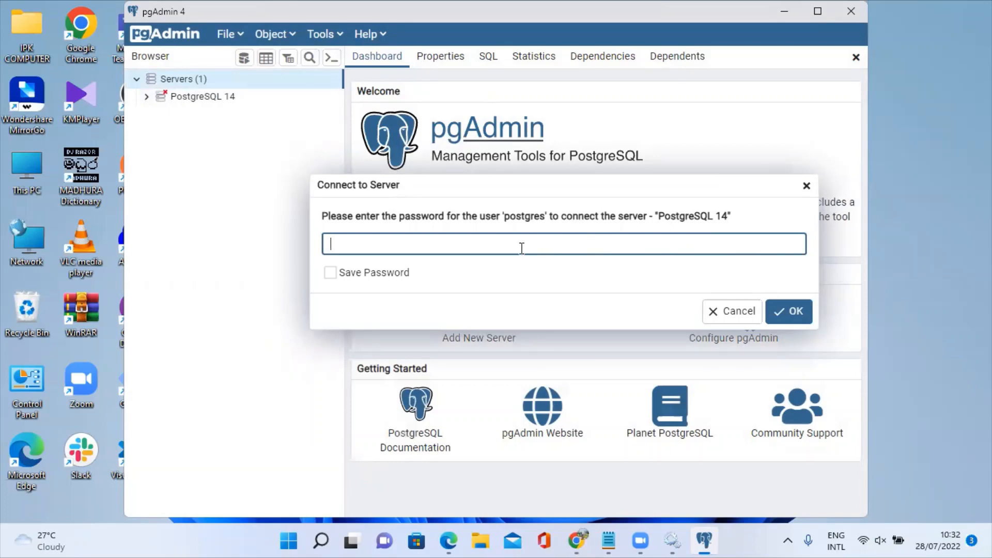
{"action": "type", "text": "12345678901234"}
{"action": "left_click", "coordinate": [335, 277]}
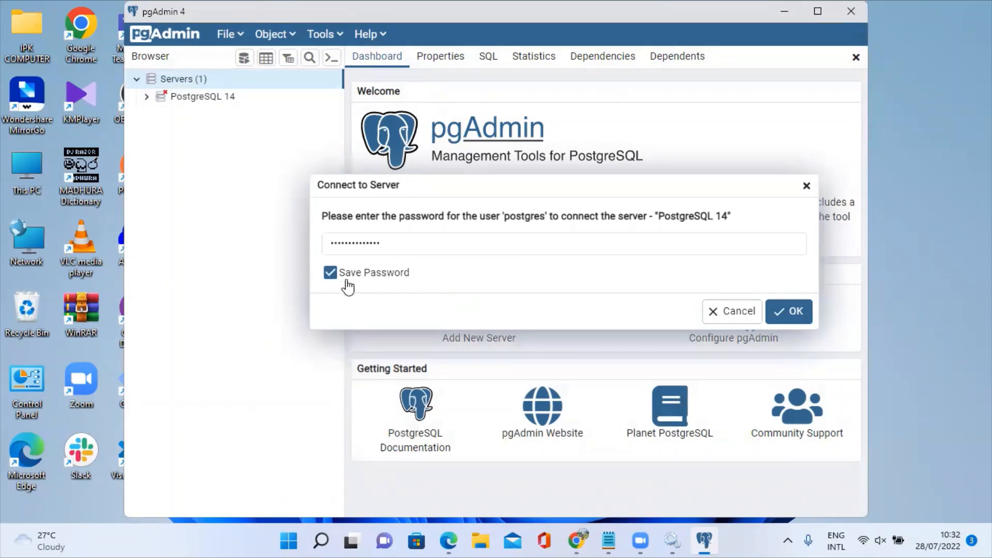
{"action": "left_click", "coordinate": [789, 311]}
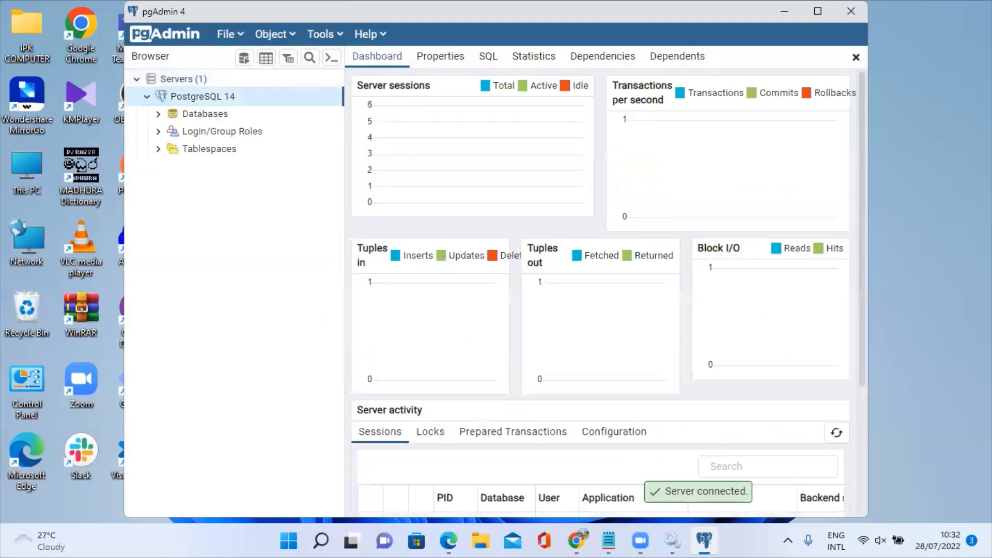
{"action": "left_click", "coordinate": [5, 431]}
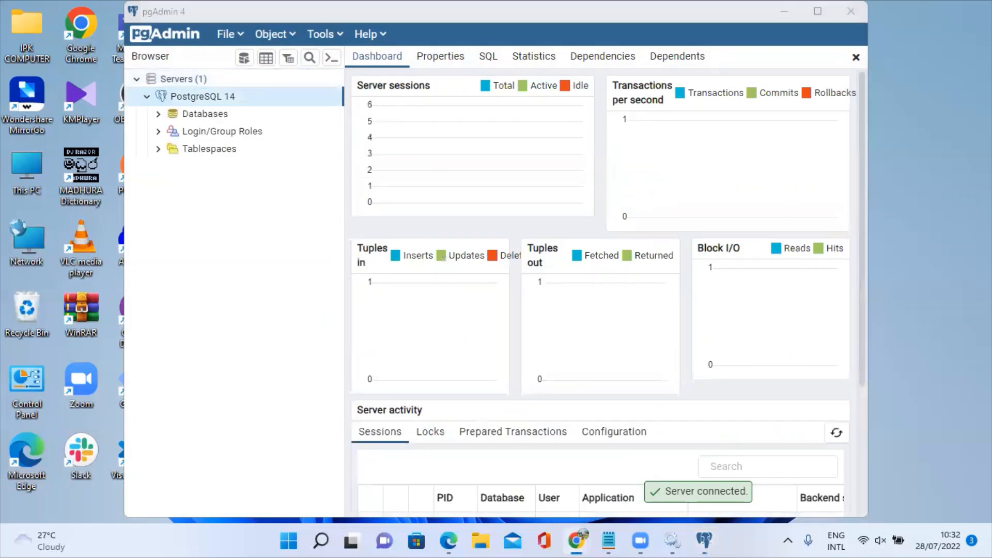
{"action": "left_click", "coordinate": [828, 12]}
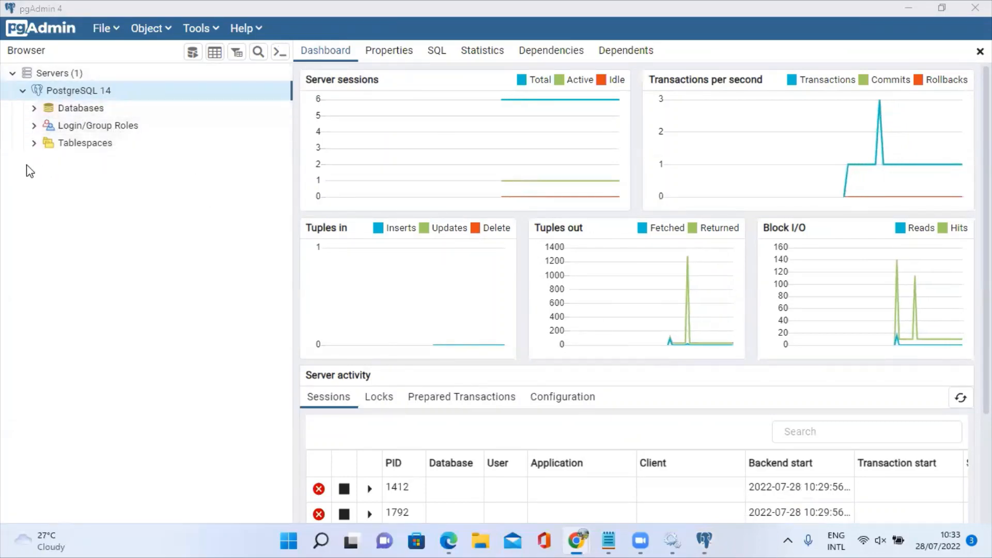
{"action": "left_click", "coordinate": [35, 109]}
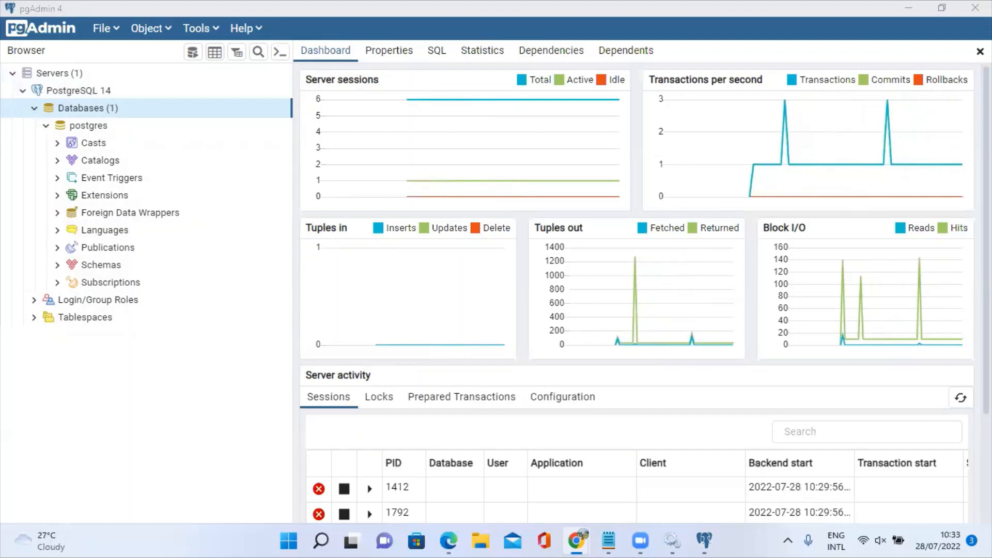
Search 'env' and open Edit the system environment variables in System Properties.
{"action": "left_click", "coordinate": [909, 8]}
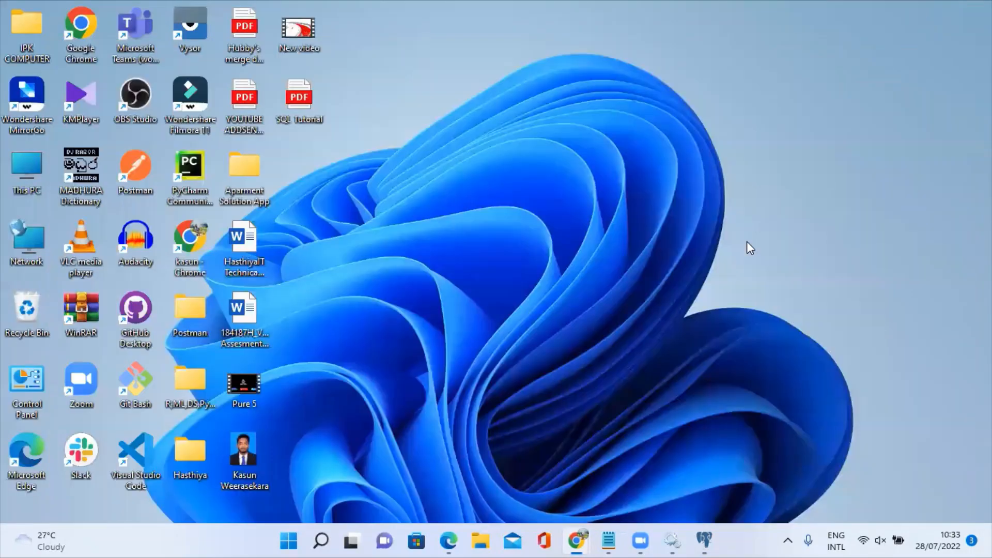
{"action": "left_click", "coordinate": [319, 540]}
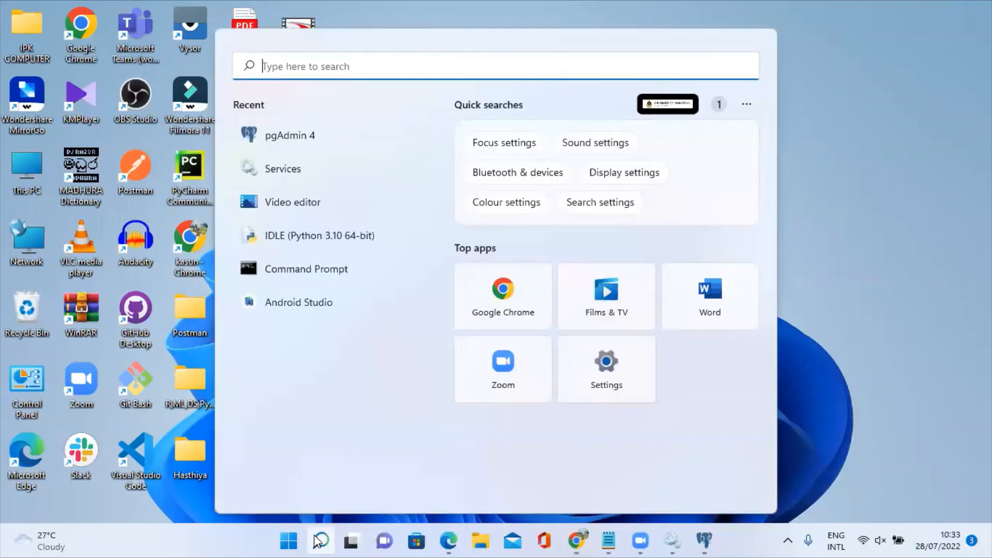
{"action": "type", "text": "excel"}
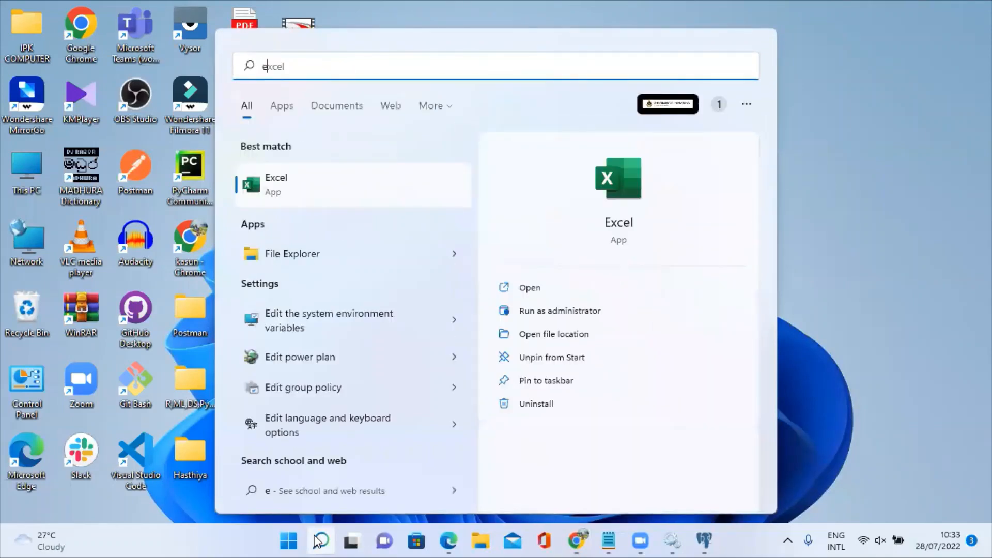
{"action": "key", "text": "BackSpace"}
{"action": "key", "text": "BackSpace"}
{"action": "key", "text": "BackSpace"}
{"action": "key", "text": "BackSpace"}
{"action": "type", "text": "nv"}
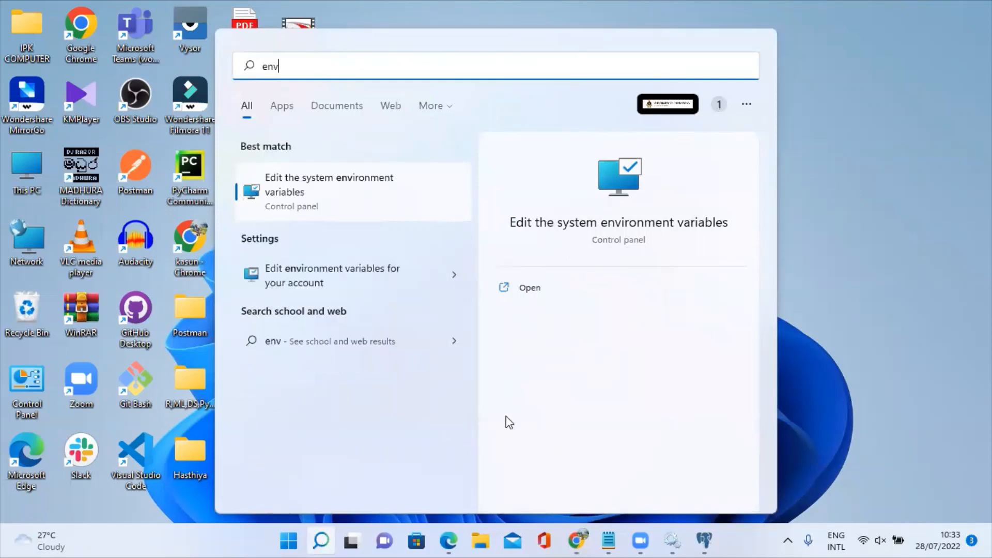
{"action": "left_click", "coordinate": [366, 177]}
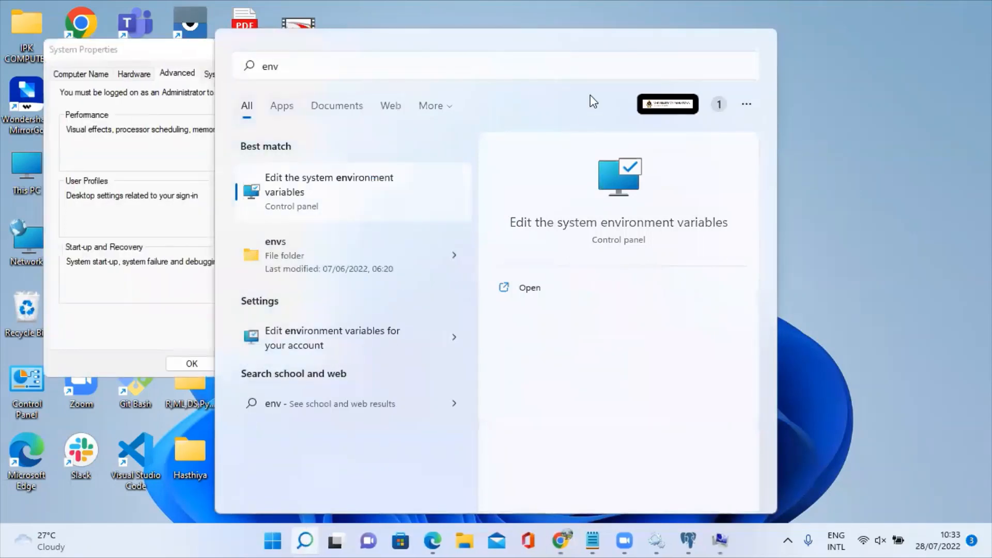
{"action": "left_click", "coordinate": [902, 36]}
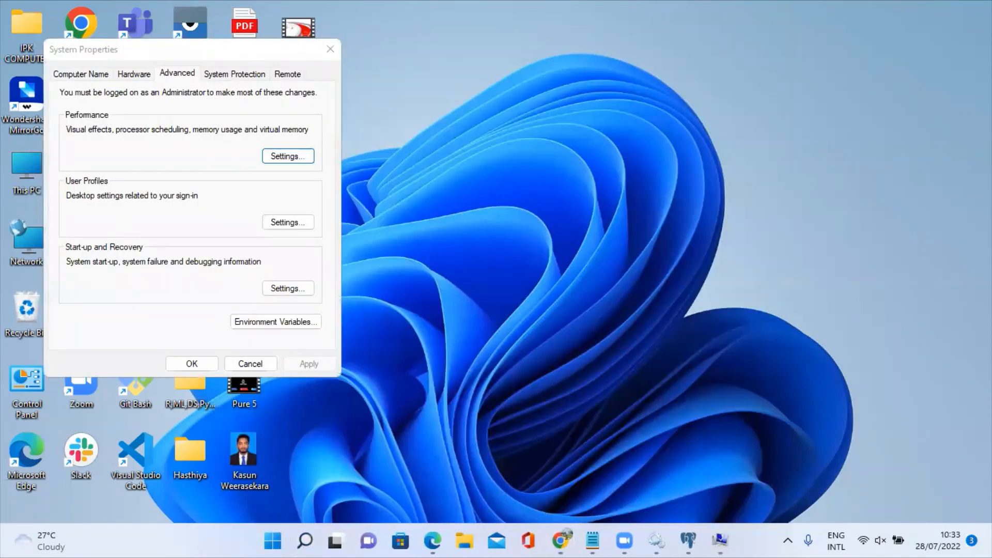
Open Environment Variables and select the Path entry under System variables.
{"action": "left_click", "coordinate": [560, 540]}
{"action": "left_click", "coordinate": [310, 323]}
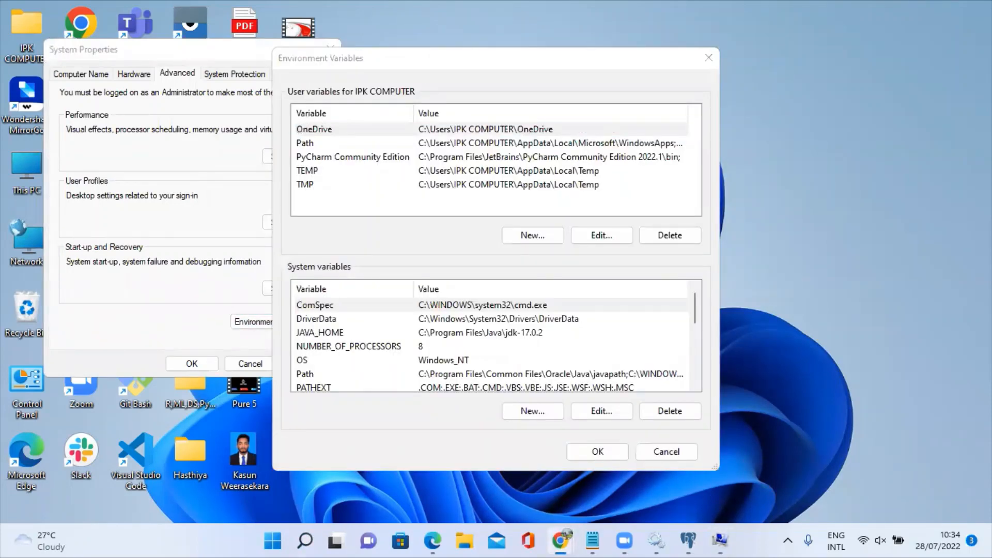
{"action": "left_click", "coordinate": [601, 412]}
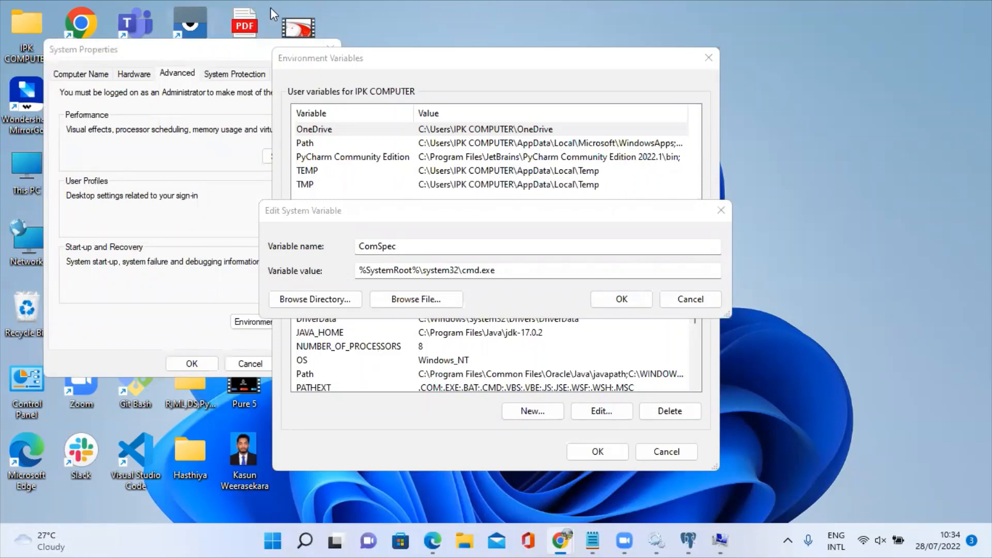
{"action": "left_click", "coordinate": [721, 210]}
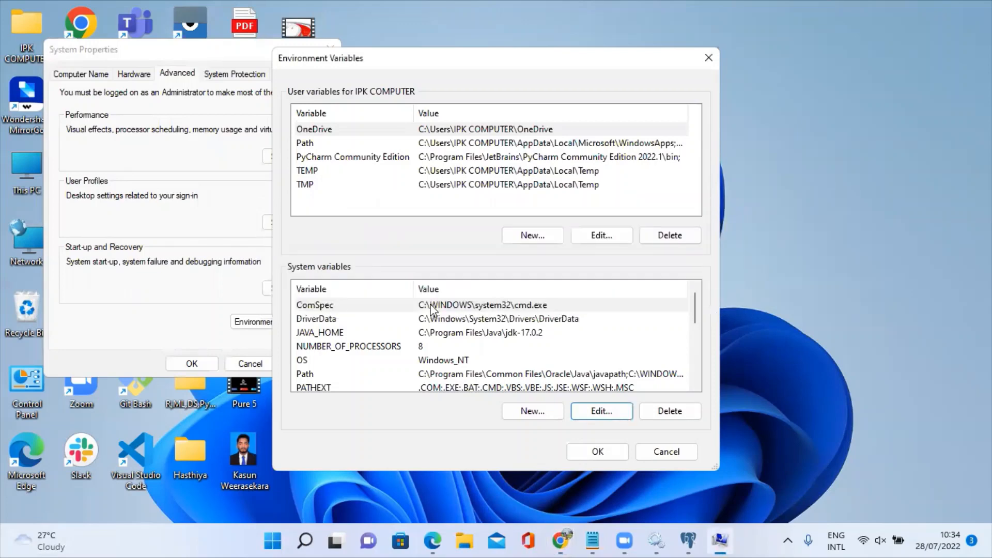
{"action": "scroll", "coordinate": [388, 331], "scroll_direction": "down", "scroll_amount": 5}
{"action": "scroll", "coordinate": [375, 341], "scroll_direction": "up", "scroll_amount": 5}
{"action": "key", "text": "alt+Tab"}
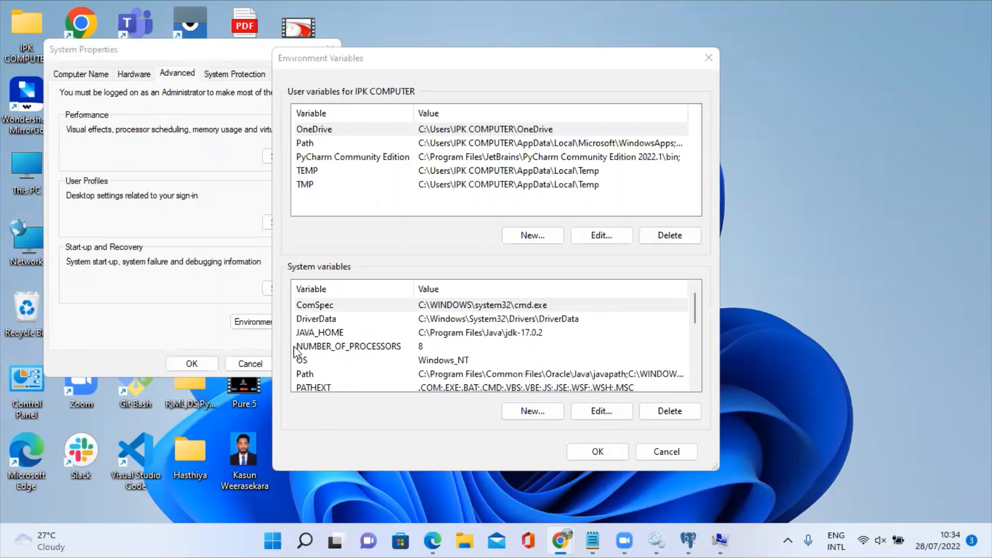
{"action": "scroll", "coordinate": [393, 334], "scroll_direction": "down", "scroll_amount": 1}
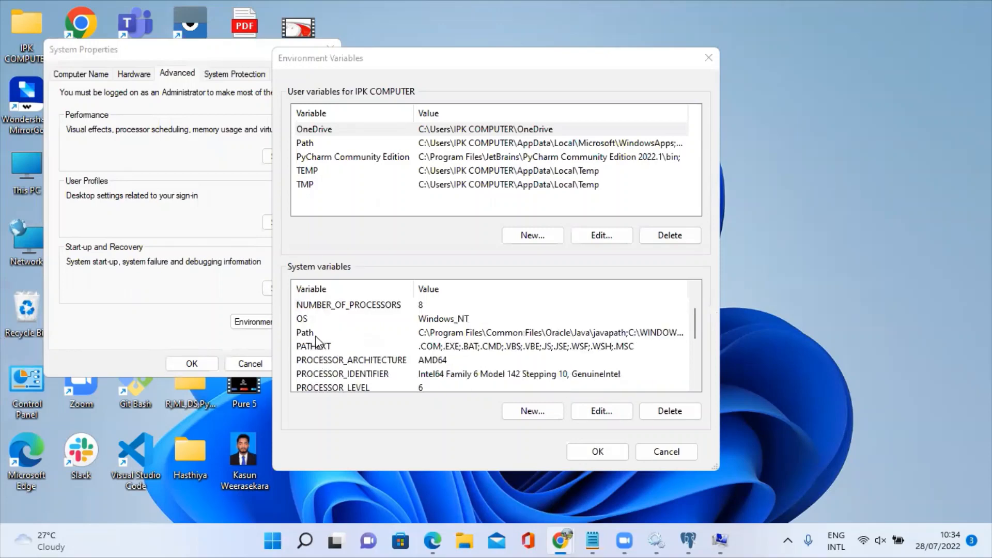
{"action": "left_click", "coordinate": [316, 333]}
{"action": "key", "text": "alt+Tab"}
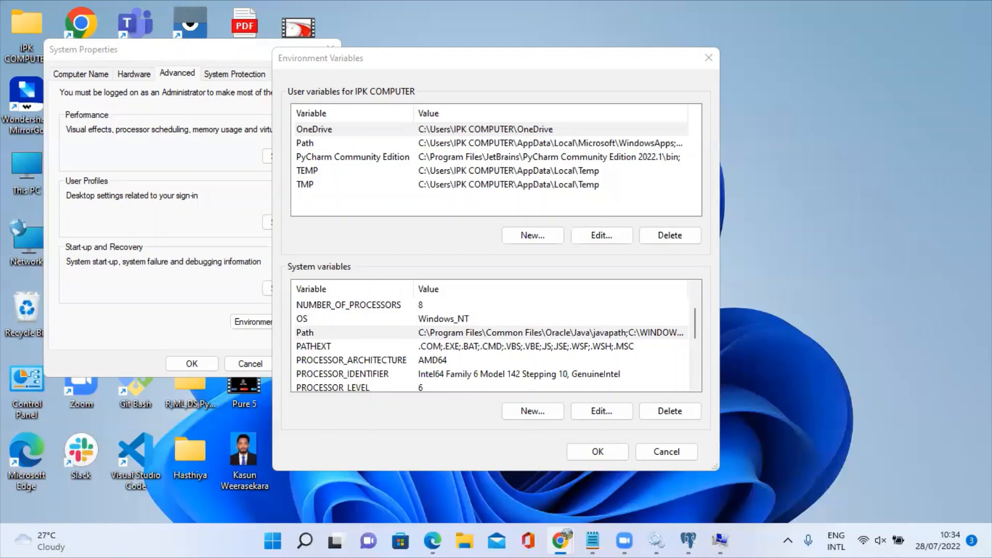
Open the system Path variable's entry list in the Edit environment variable dialog.
{"action": "left_click", "coordinate": [600, 412]}
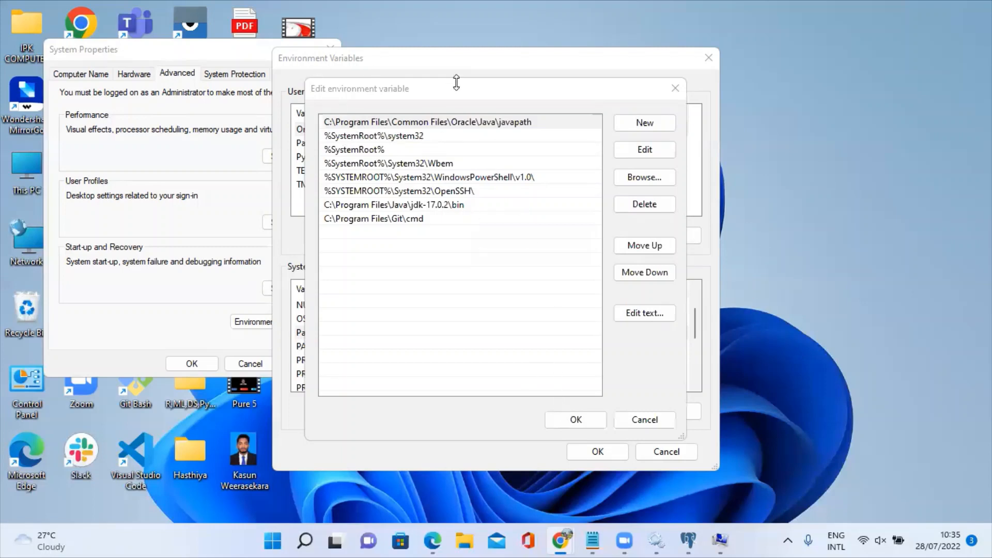
{"action": "left_click", "coordinate": [575, 419]}
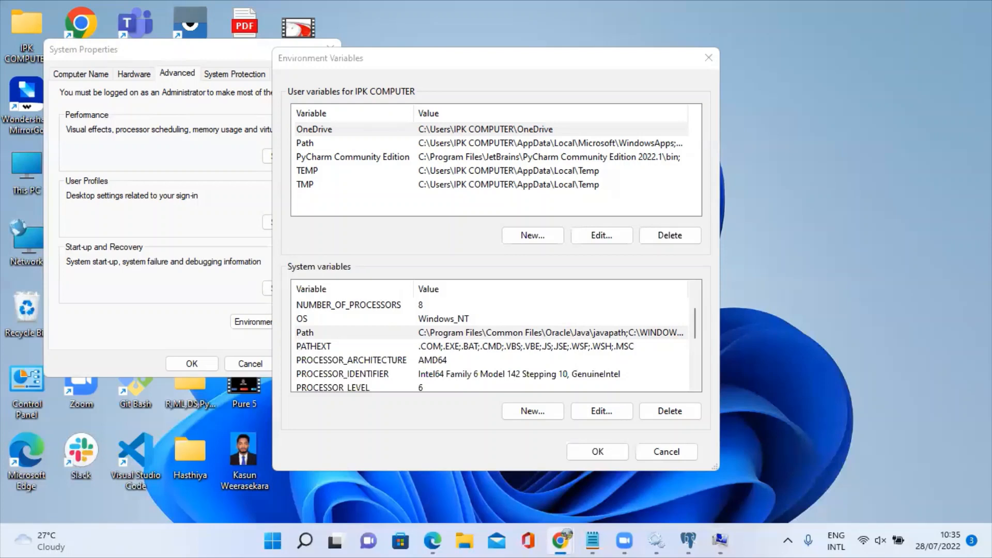
{"action": "left_click", "coordinate": [601, 410]}
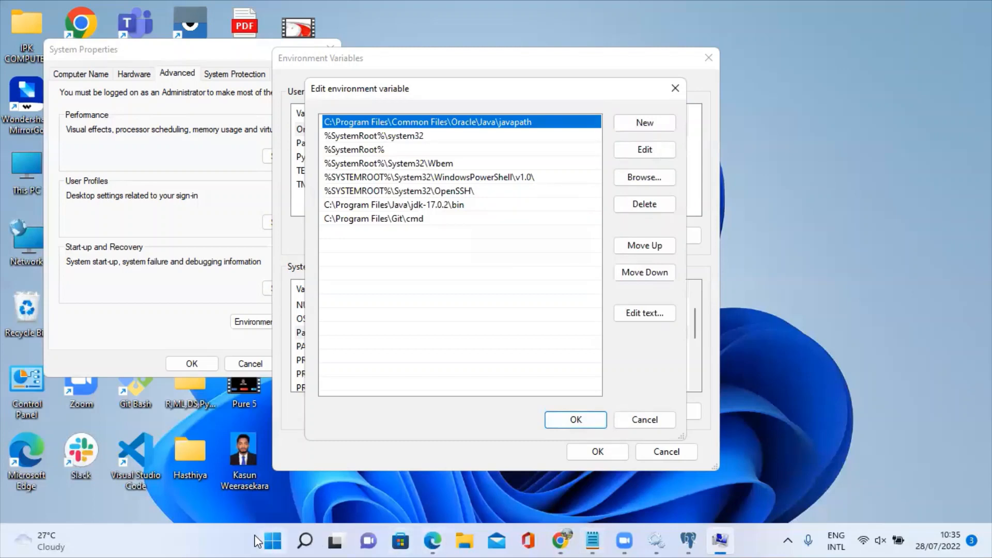
{"action": "left_click", "coordinate": [272, 540]}
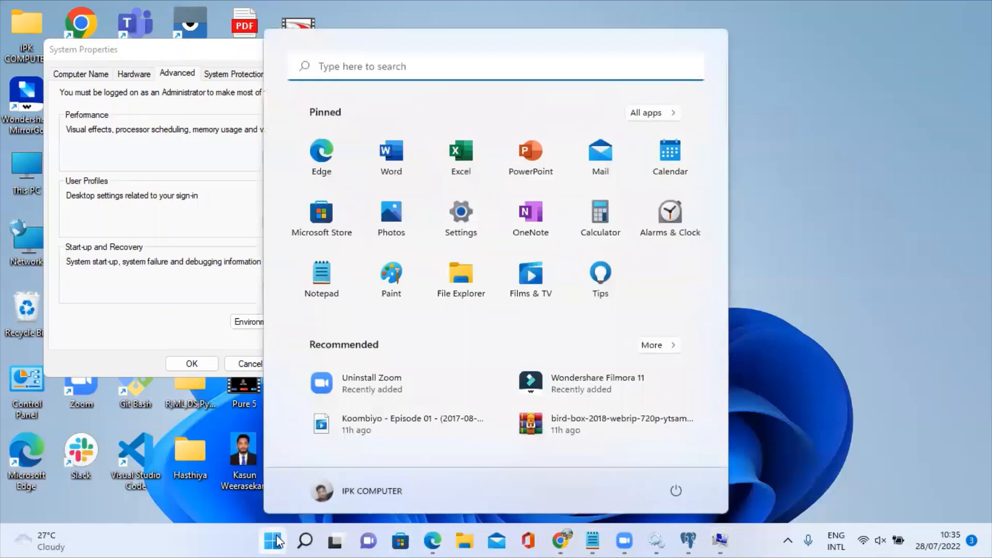
{"action": "left_click", "coordinate": [850, 6]}
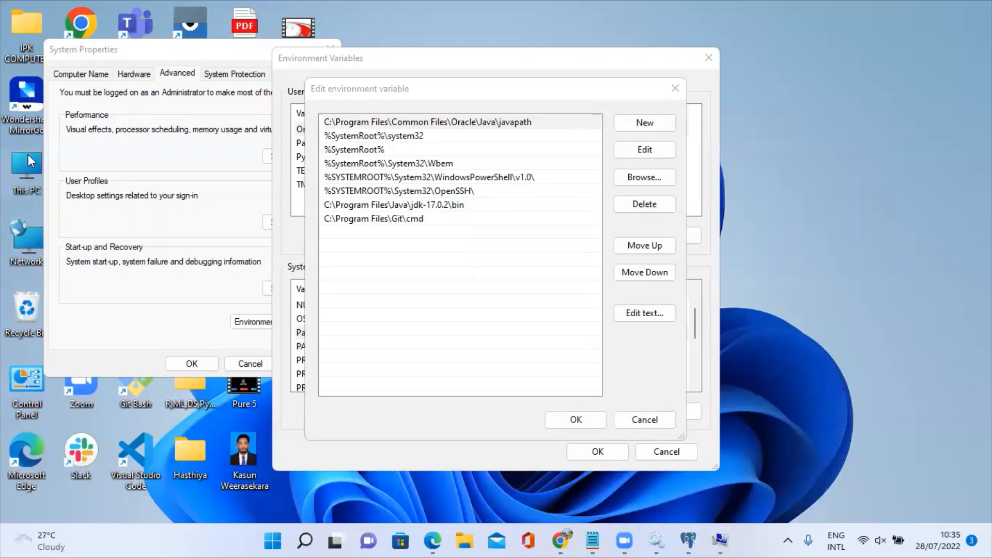
Open Local Disk (C:) from This PC in File Explorer.
{"action": "double_click", "coordinate": [28, 154]}
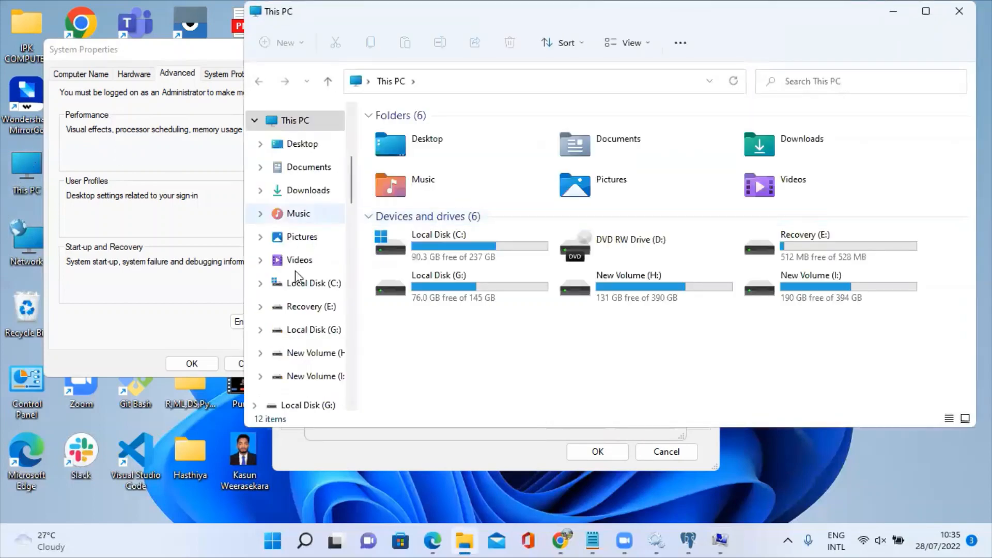
{"action": "scroll", "coordinate": [295, 274], "scroll_direction": "up", "scroll_amount": 2}
{"action": "scroll", "coordinate": [297, 203], "scroll_direction": "up", "scroll_amount": 2}
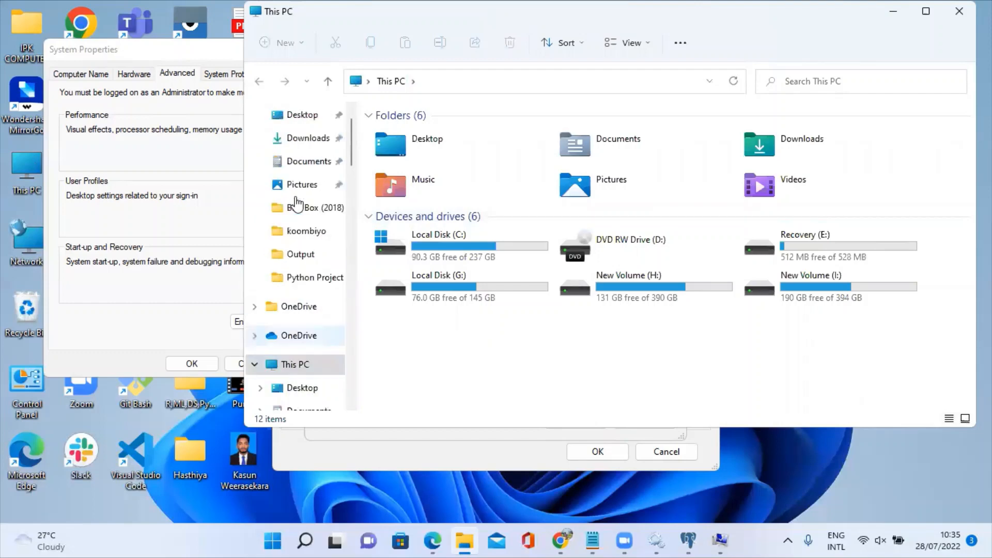
{"action": "scroll", "coordinate": [297, 203], "scroll_direction": "up", "scroll_amount": 1}
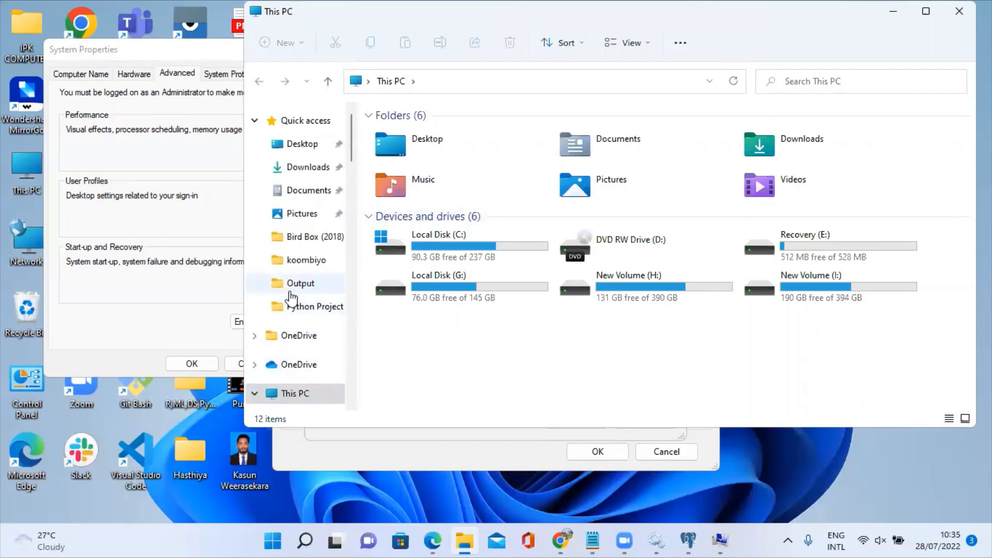
{"action": "double_click", "coordinate": [421, 253]}
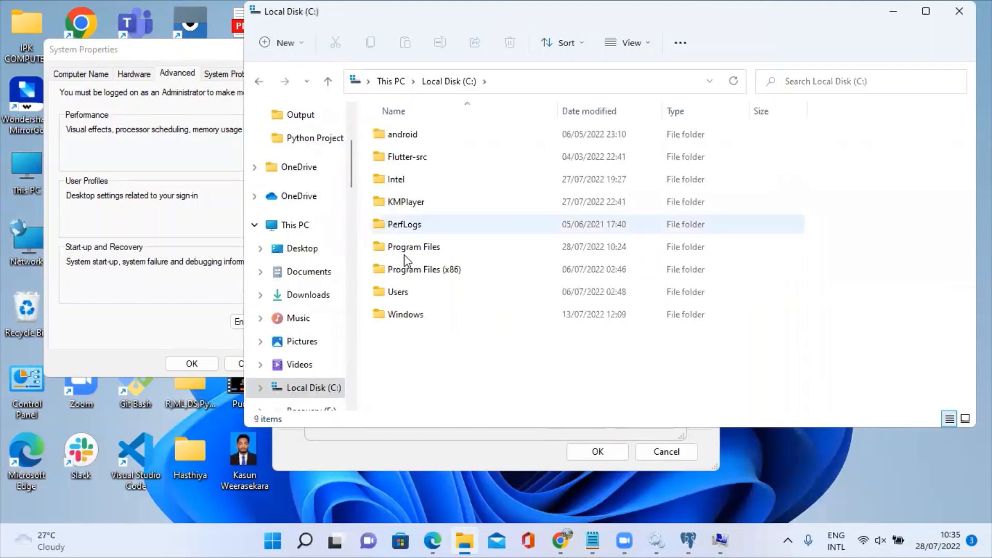
{"action": "double_click", "coordinate": [411, 271]}
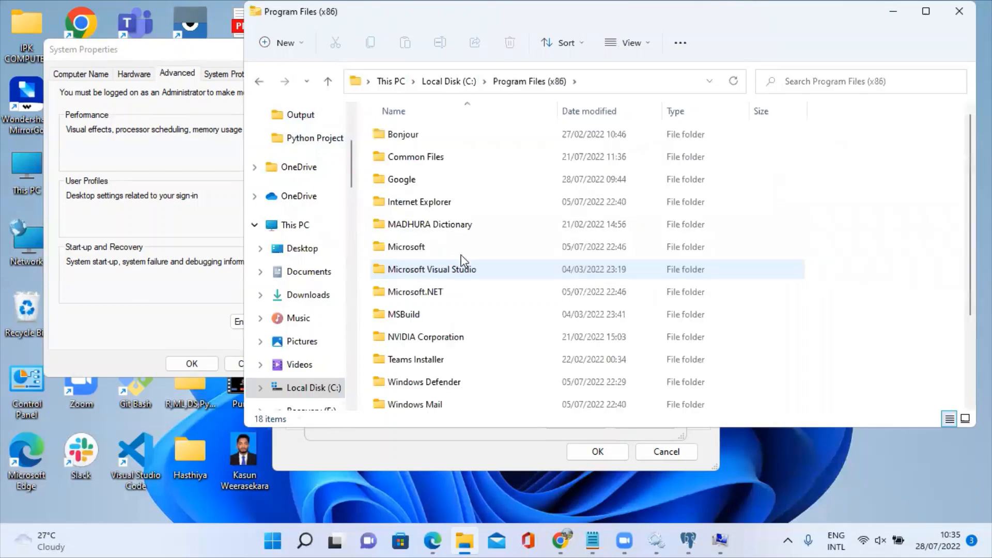
{"action": "key", "text": "alt+Tab"}
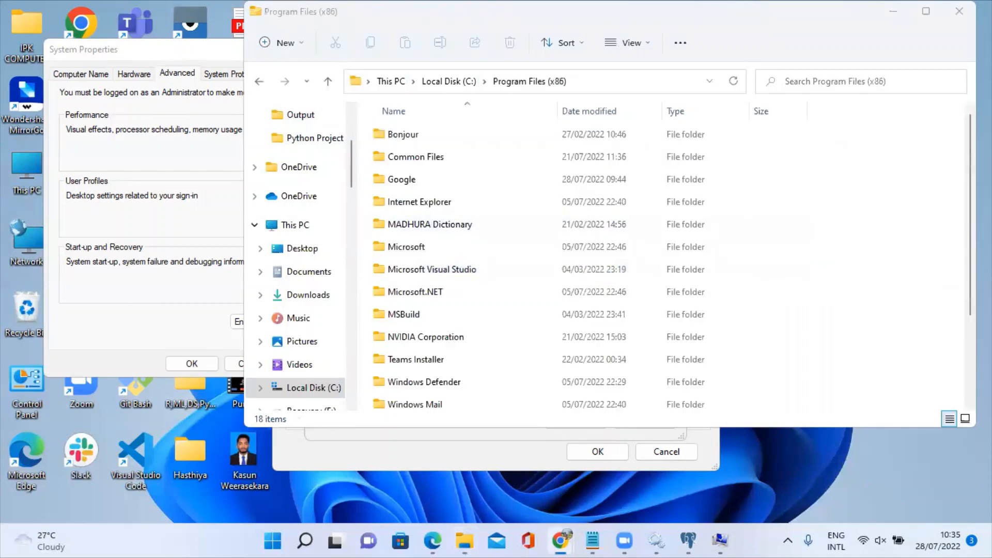
{"action": "left_click", "coordinate": [327, 85]}
Browse to Program Files\PostgreSQL\14\bin and select its full path in the address bar.
{"action": "double_click", "coordinate": [393, 249]}
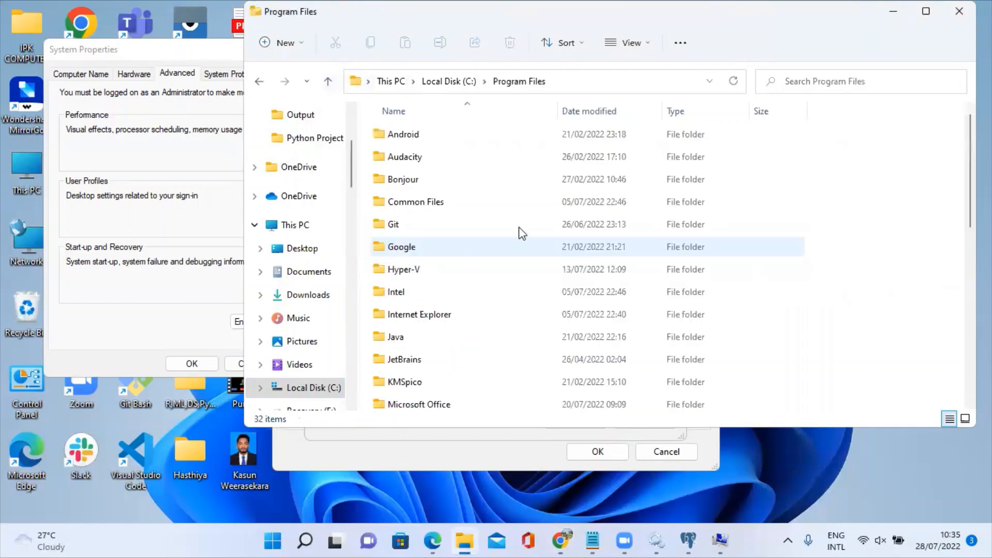
{"action": "scroll", "coordinate": [476, 283], "scroll_direction": "down", "scroll_amount": 2}
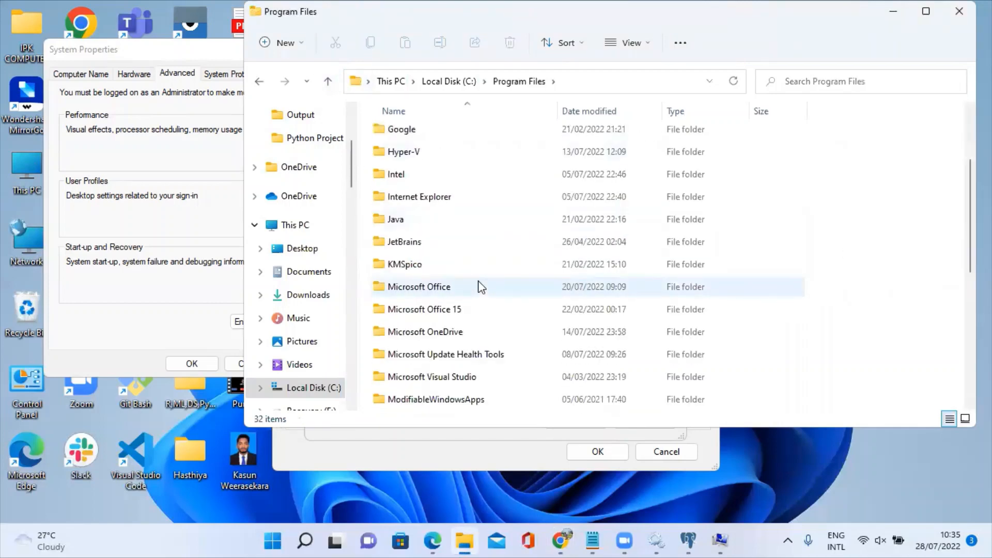
{"action": "scroll", "coordinate": [480, 288], "scroll_direction": "down", "scroll_amount": 4}
{"action": "scroll", "coordinate": [481, 287], "scroll_direction": "down", "scroll_amount": 1}
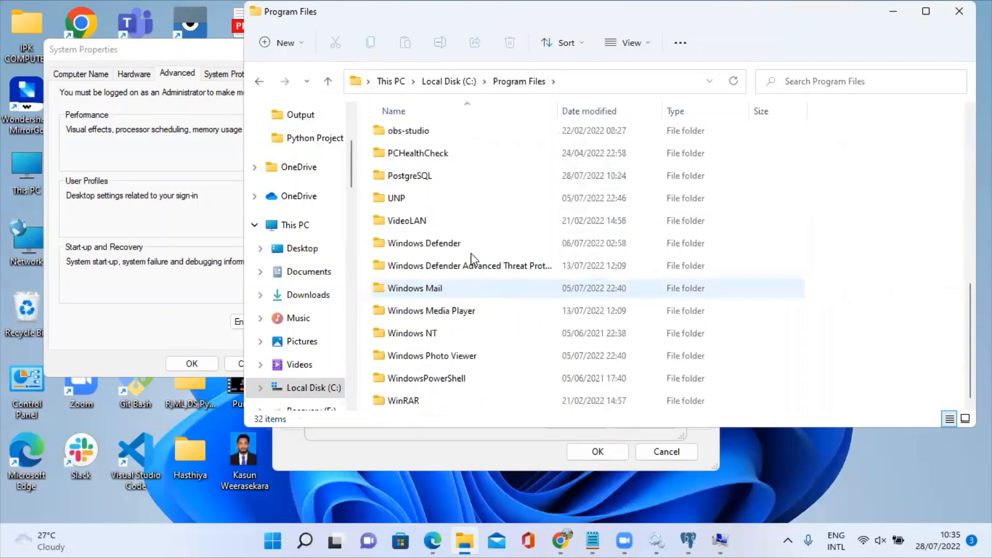
{"action": "double_click", "coordinate": [429, 179]}
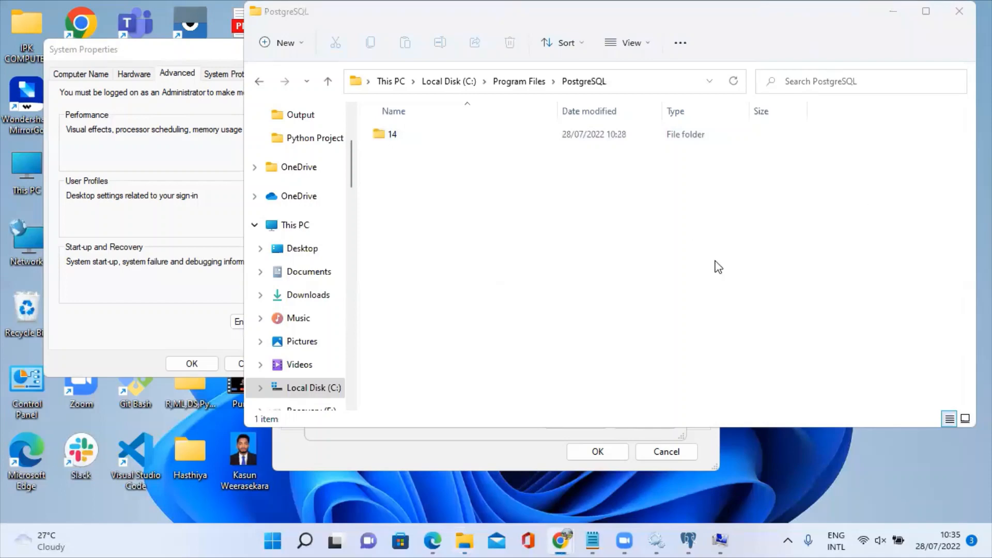
{"action": "double_click", "coordinate": [412, 136]}
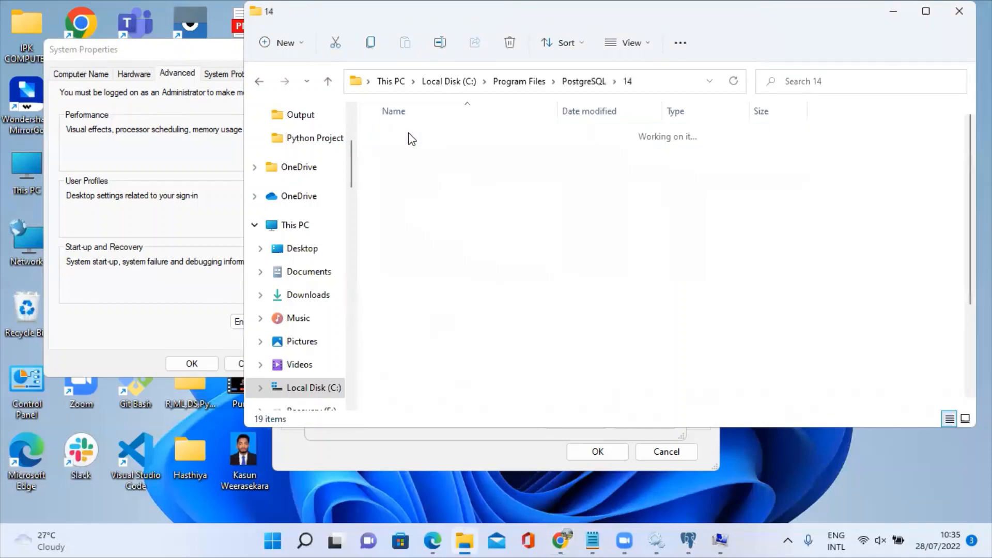
{"action": "double_click", "coordinate": [396, 135]}
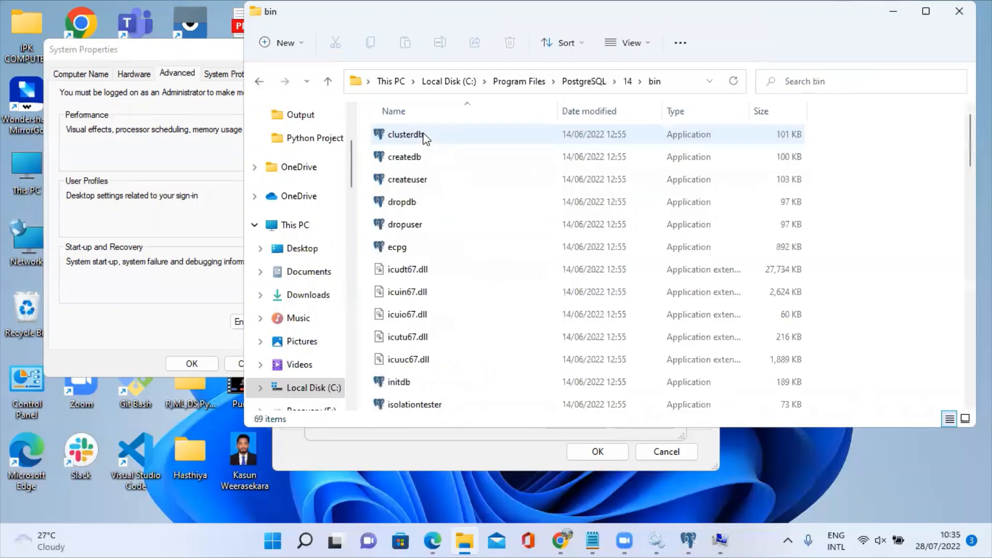
{"action": "left_click", "coordinate": [687, 83]}
{"action": "key", "text": "ctrl+c"}
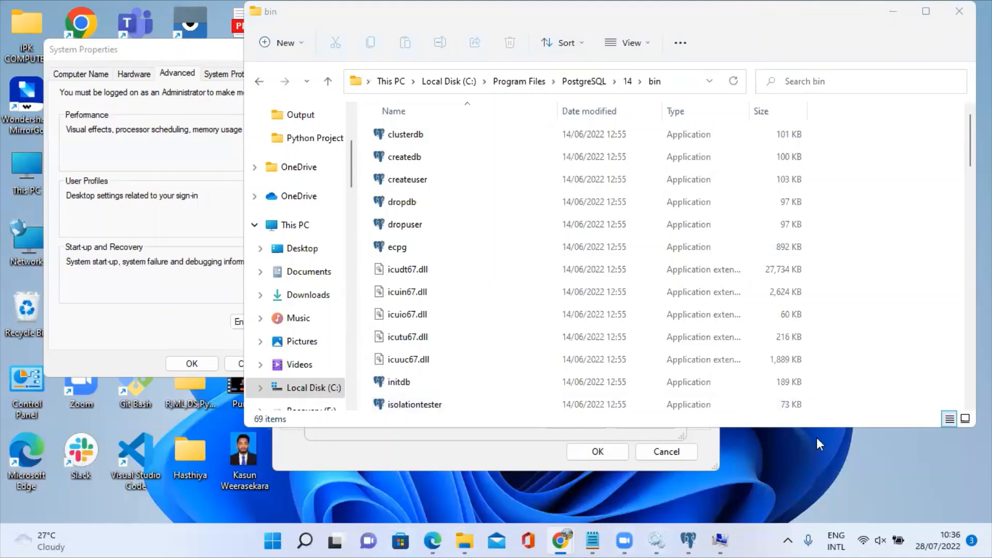
Add C:\Program Files\PostgreSQL\14\bin as a new Path entry and confirm all dialogs with OK.
{"action": "left_click", "coordinate": [720, 539]}
{"action": "left_click", "coordinate": [641, 124]}
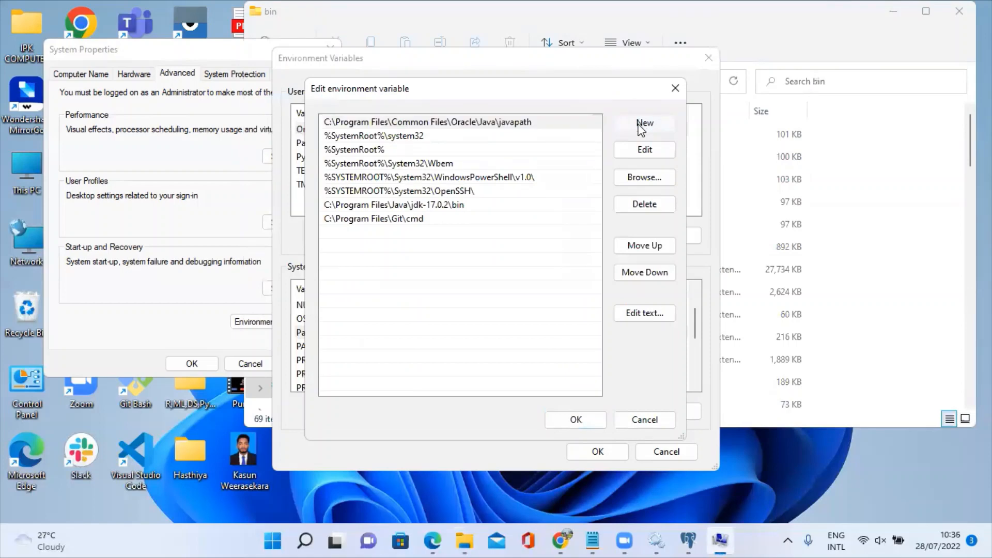
{"action": "key", "text": "ctrl+v"}
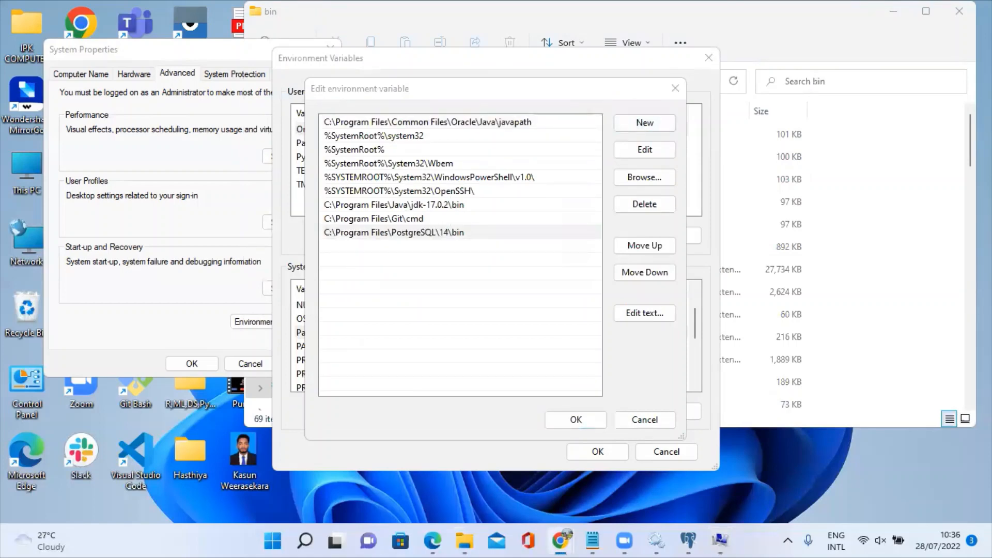
{"action": "left_click", "coordinate": [553, 424]}
{"action": "left_click", "coordinate": [594, 449]}
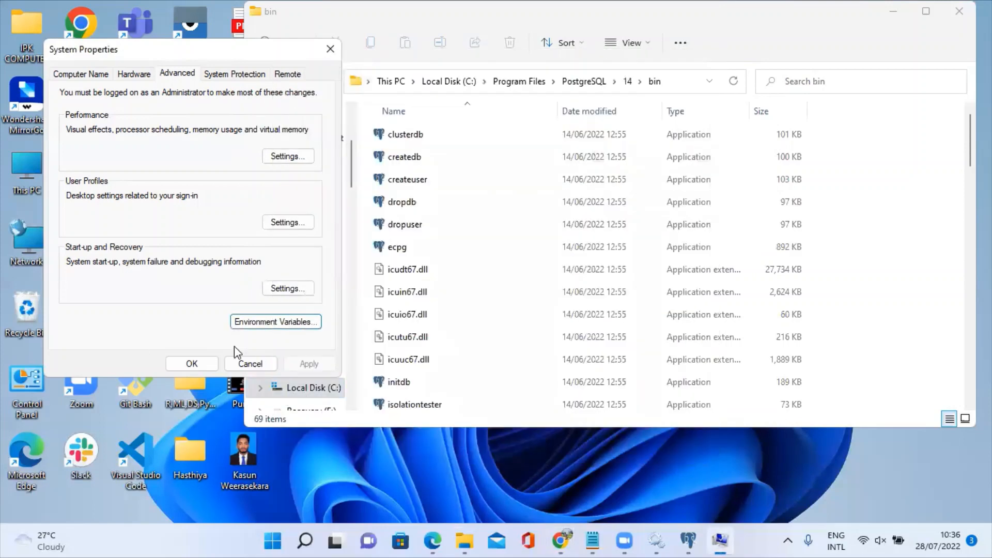
{"action": "left_click", "coordinate": [182, 364]}
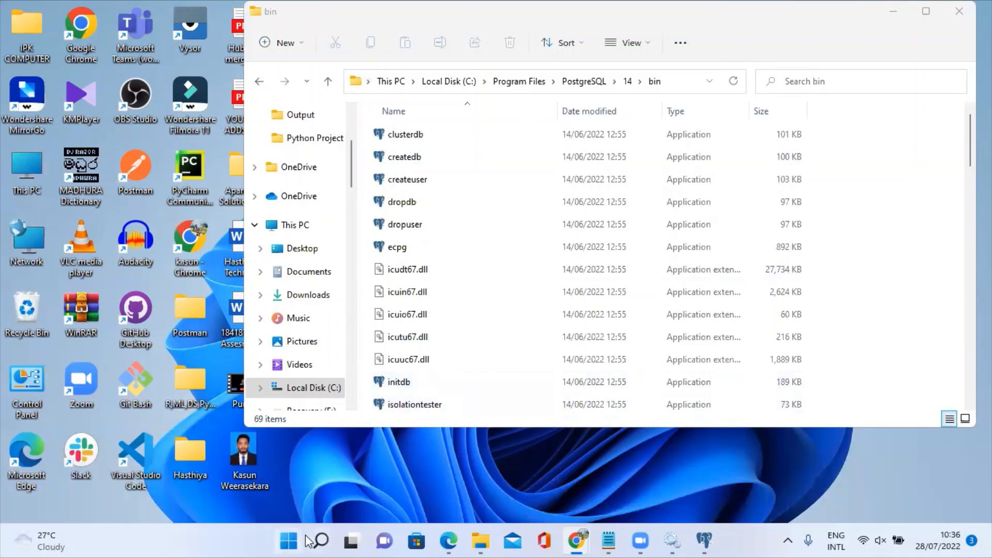
Open Command Prompt via a 'cmd' search and maximize it.
{"action": "left_click", "coordinate": [320, 540]}
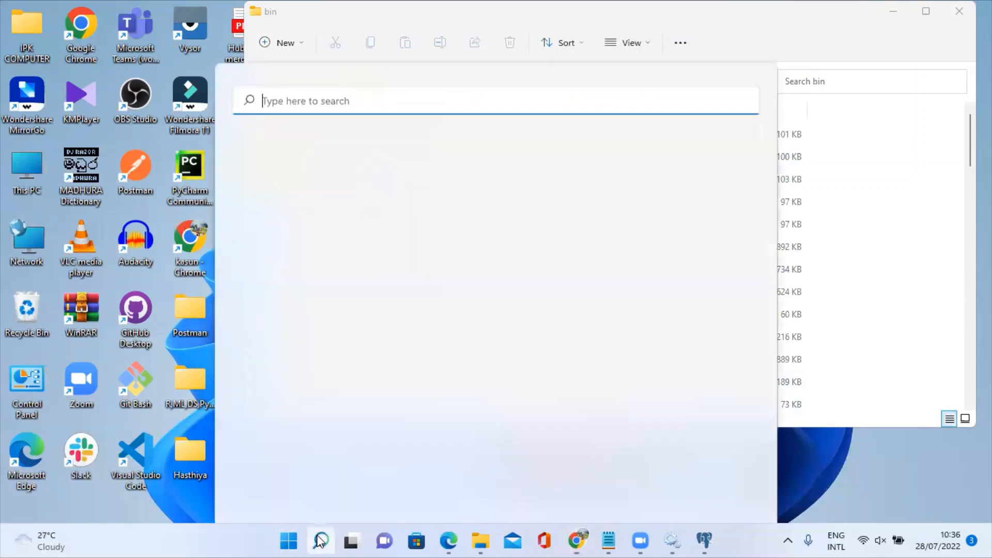
{"action": "type", "text": "cmd"}
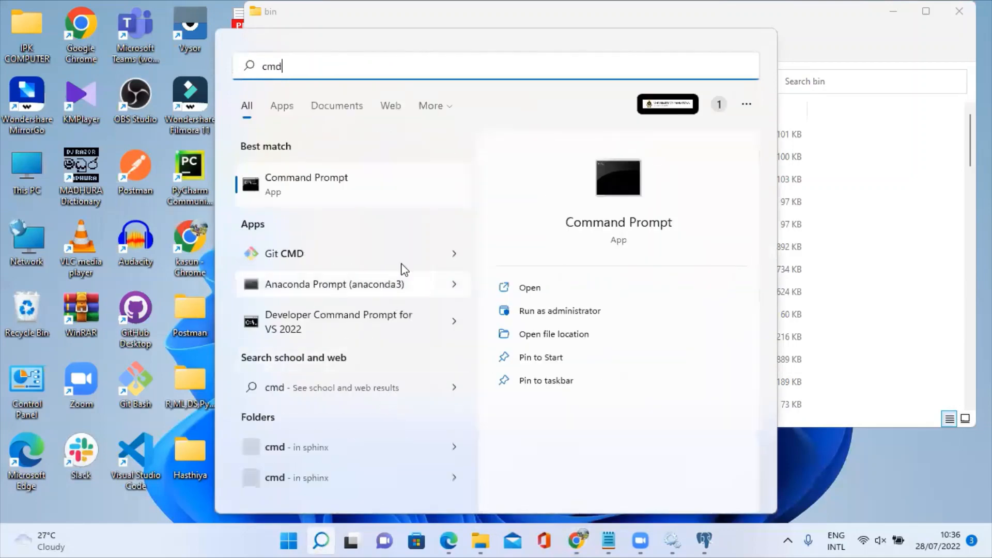
{"action": "left_click", "coordinate": [327, 191]}
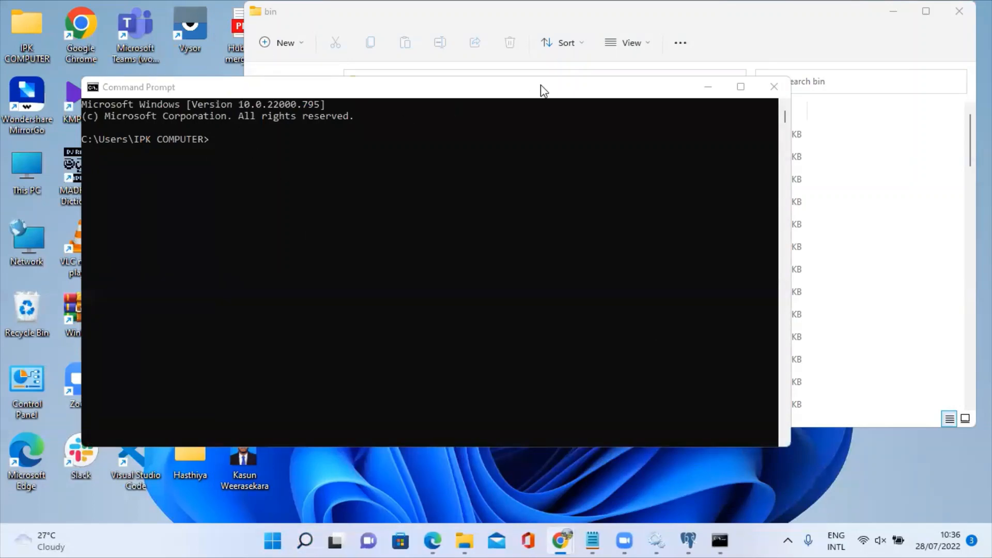
{"action": "left_click", "coordinate": [740, 87]}
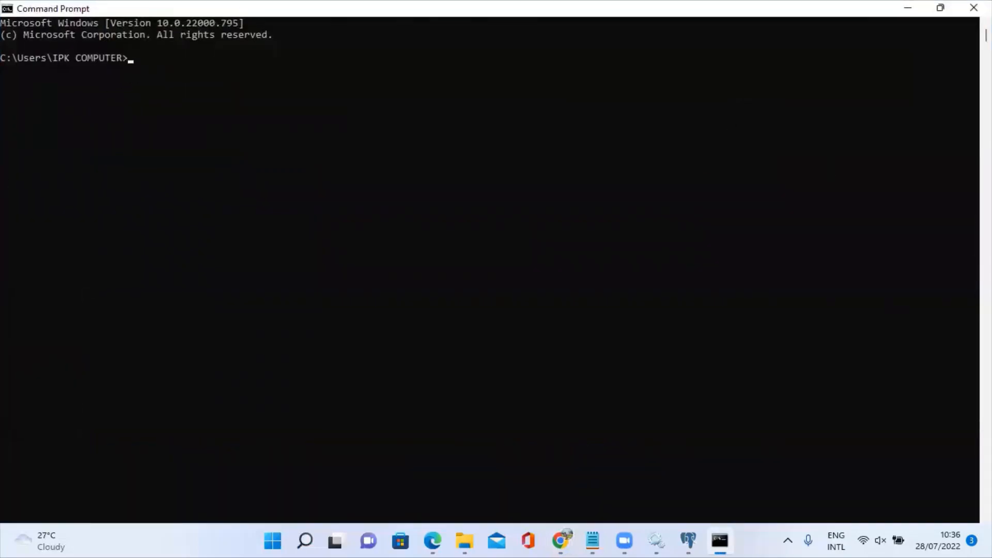
Run psql --version and confirm it reports PostgreSQL 14.4.
{"action": "key", "text": "alt+Tab"}
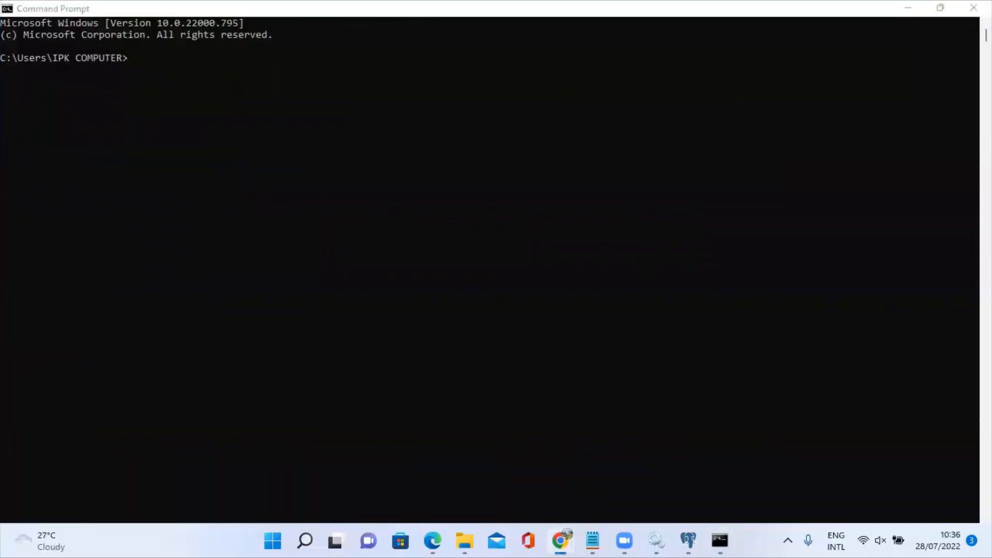
{"action": "left_click", "coordinate": [135, 63]}
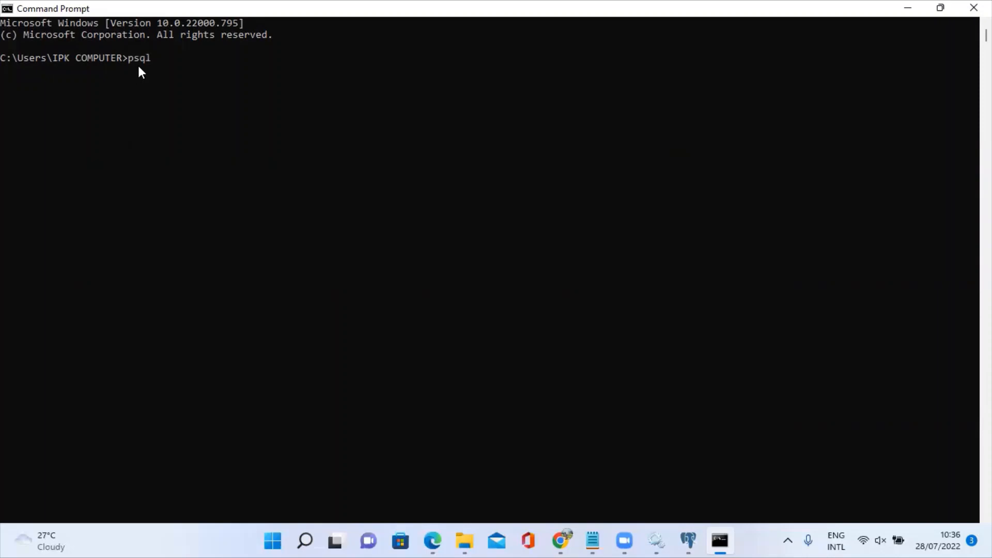
{"action": "type", "text": "--"}
{"action": "key", "text": "alt+Tab"}
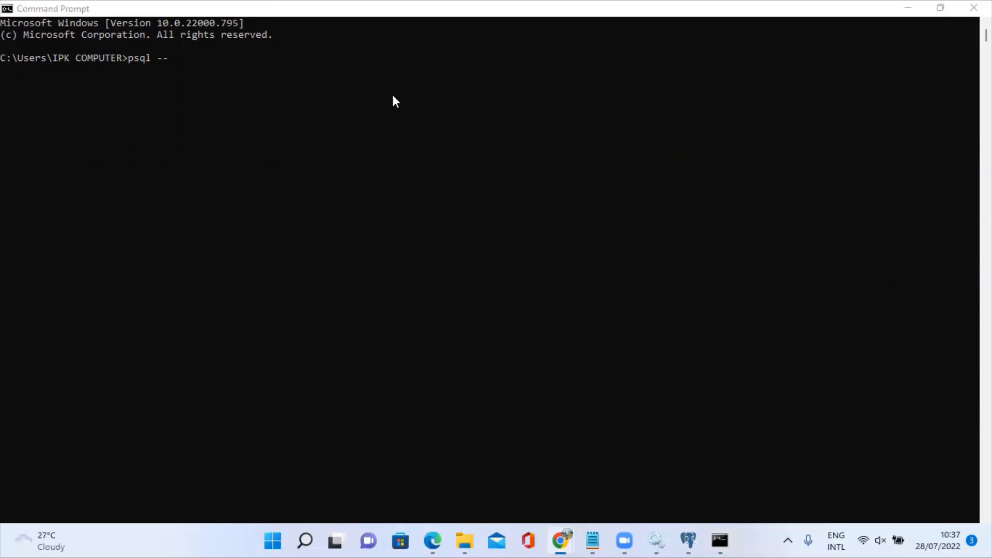
{"action": "left_click", "coordinate": [179, 67]}
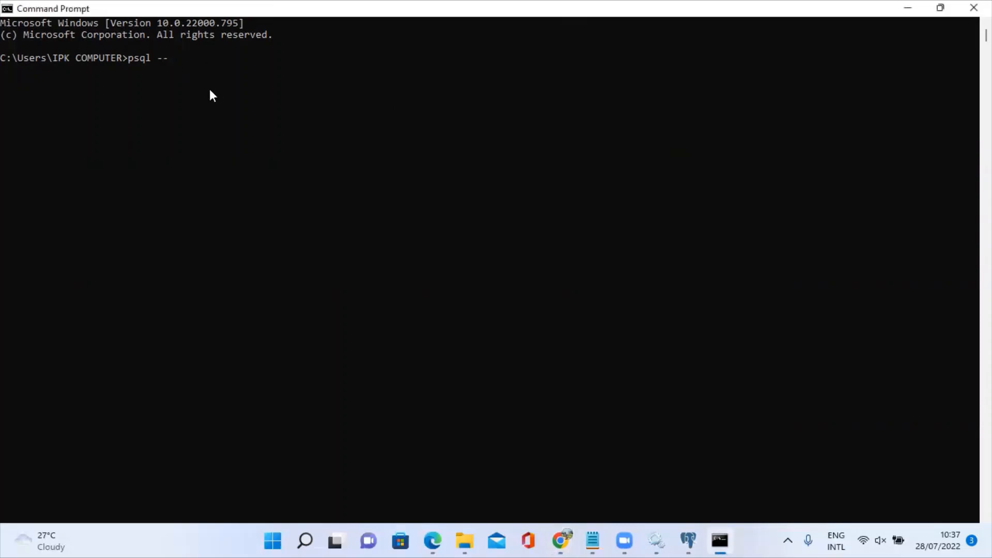
{"action": "type", "text": "version"}
{"action": "key", "text": "Return"}
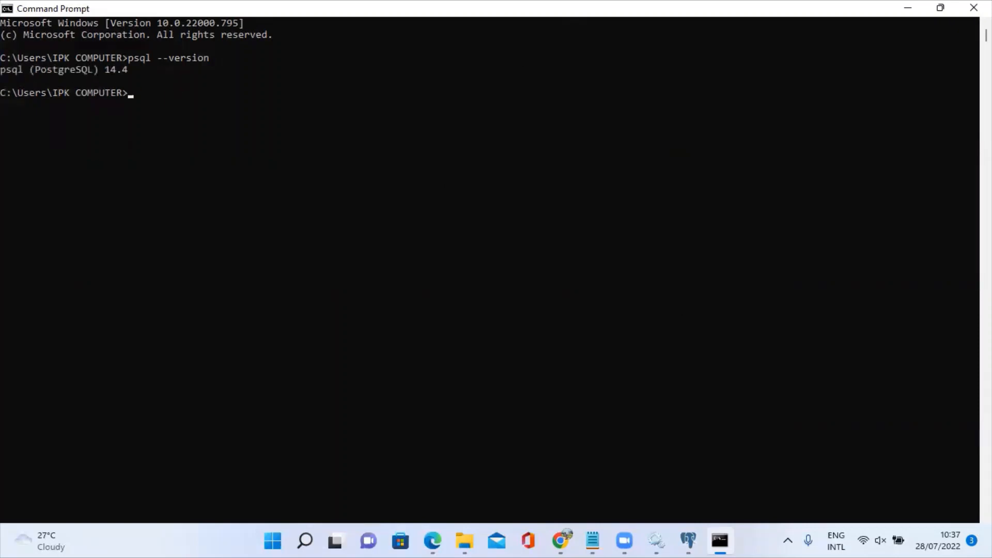
{"action": "left_click", "coordinate": [560, 540]}
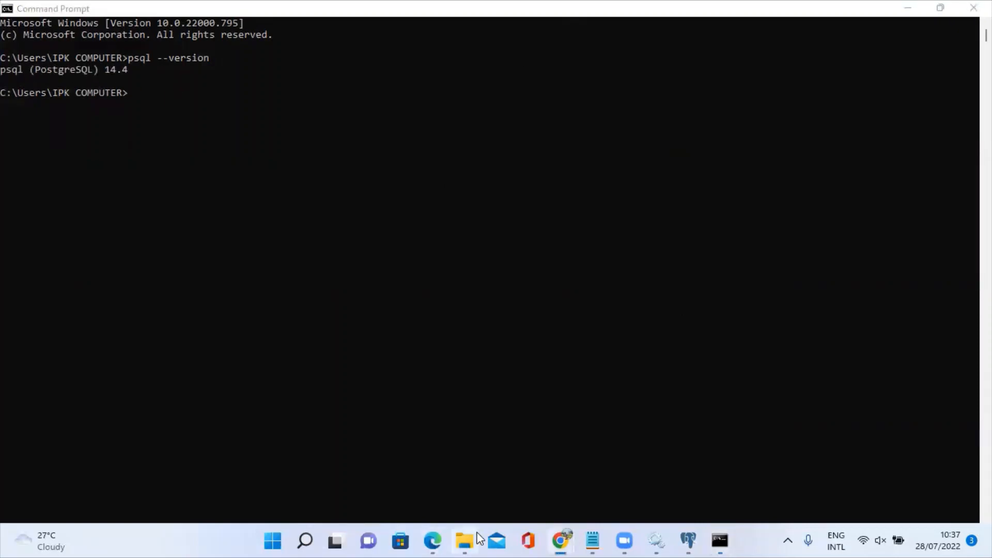
Minimize the Command Prompt and return to pgAdmin 4's PostgreSQL 14 dashboard.
{"action": "mouse_move", "coordinate": [478, 535]}
{"action": "left_click", "coordinate": [940, 7]}
{"action": "left_click", "coordinate": [901, 27]}
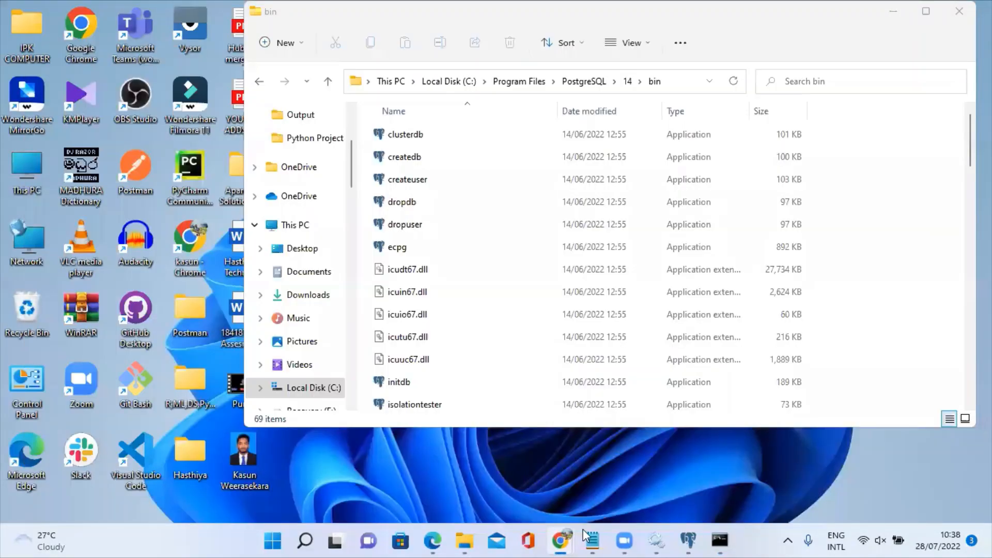
{"action": "left_click", "coordinate": [688, 540]}
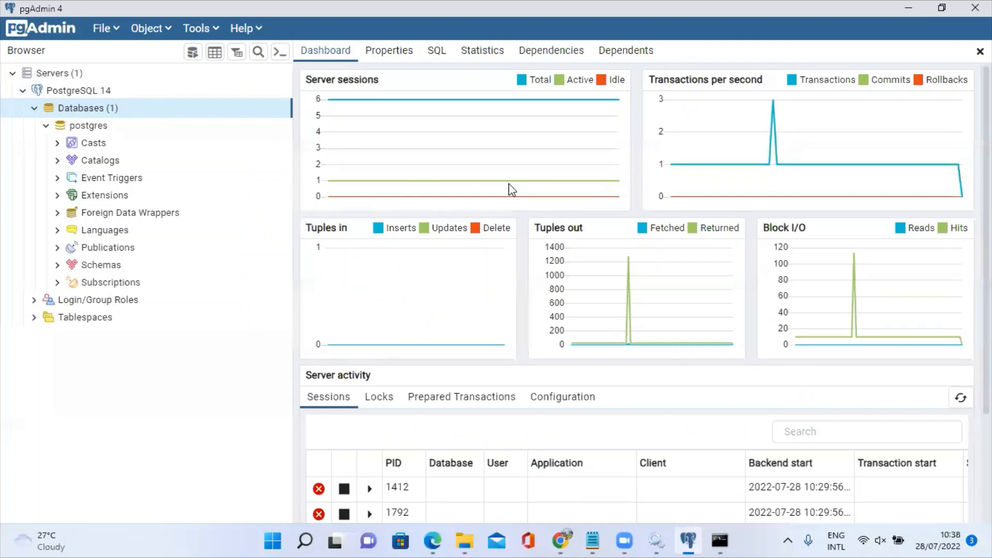